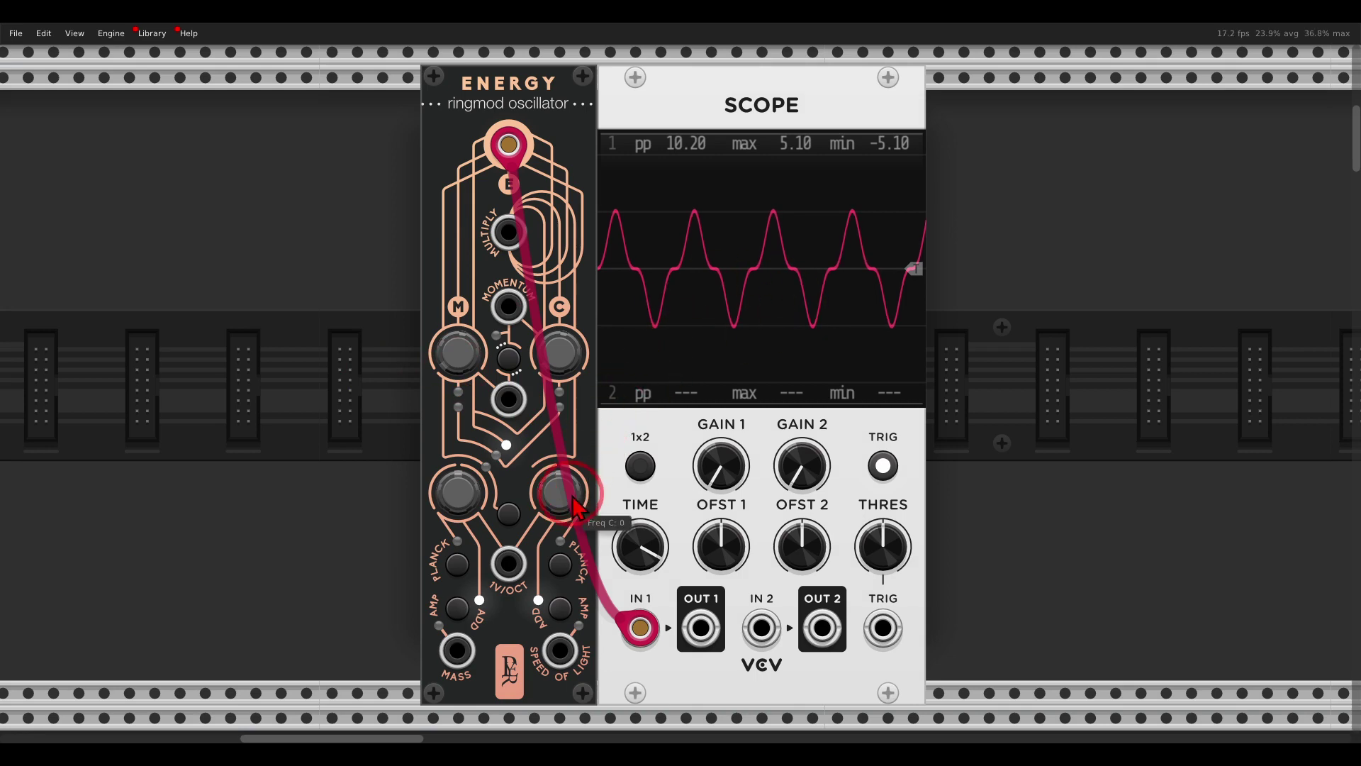
Retune Energy's Freq C knob and reset Freq M to zero with a double-click
mouse_move(563, 491)
left_mouse_down()
mouse_move(575, 514)
mouse_move(545, 451)
left_mouse_up()
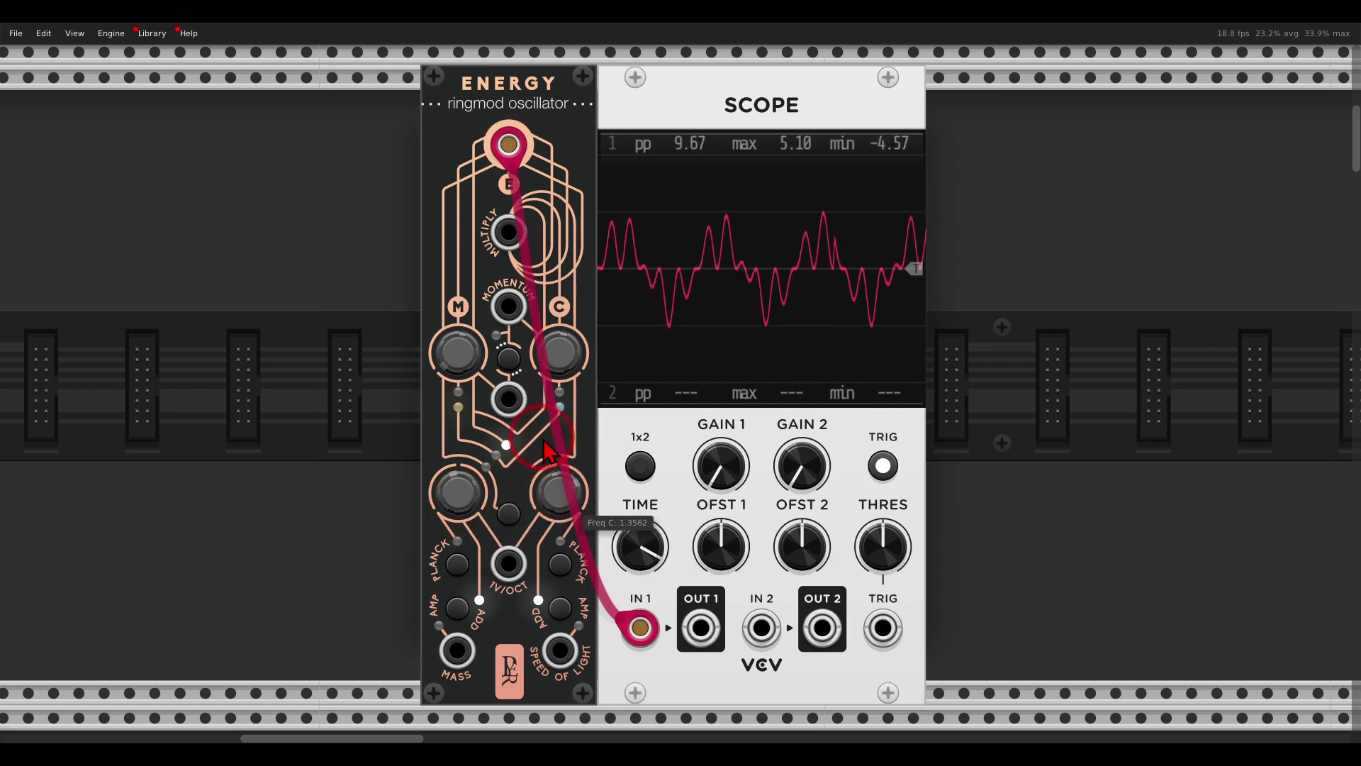
double_click(457, 489)
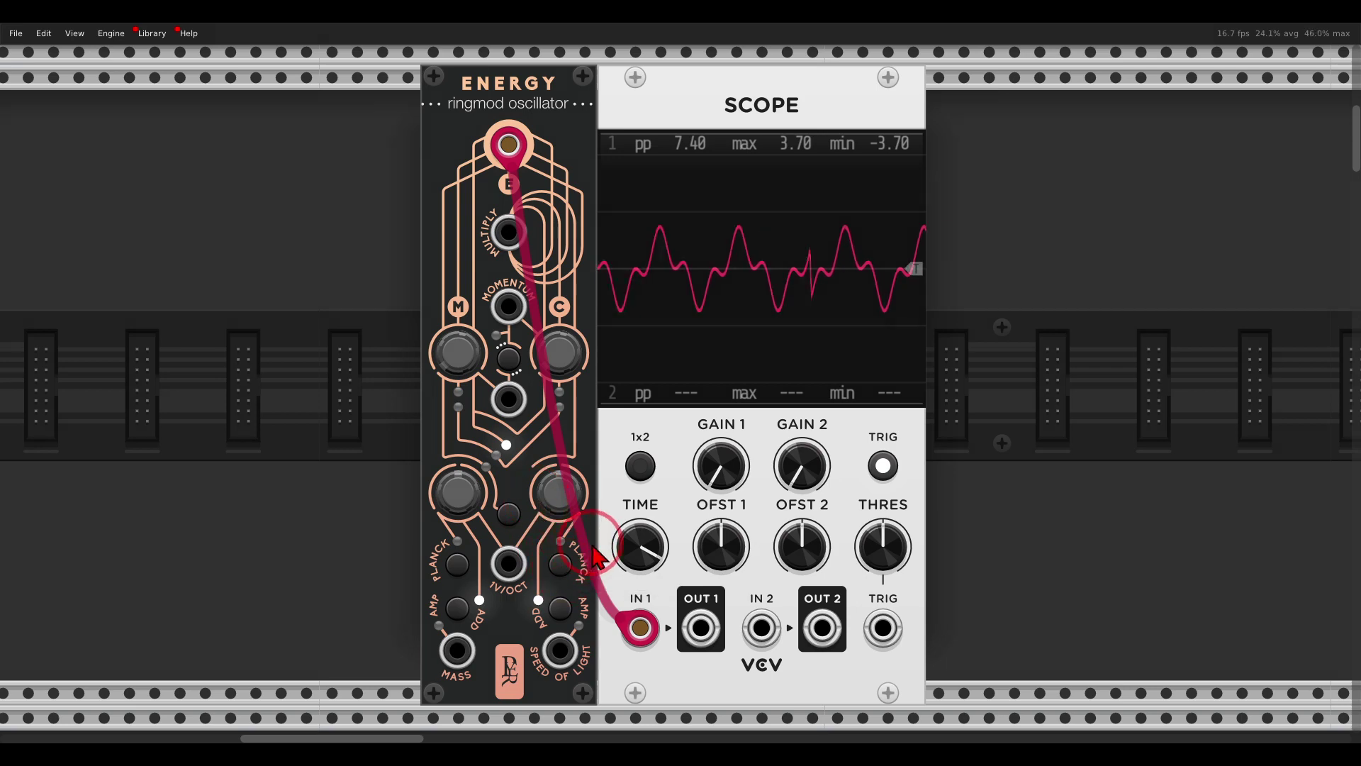
Set Planck quantization on Energy's C operator, retune Freq C, and raise Momentum C
left_click(561, 564)
left_click(560, 563)
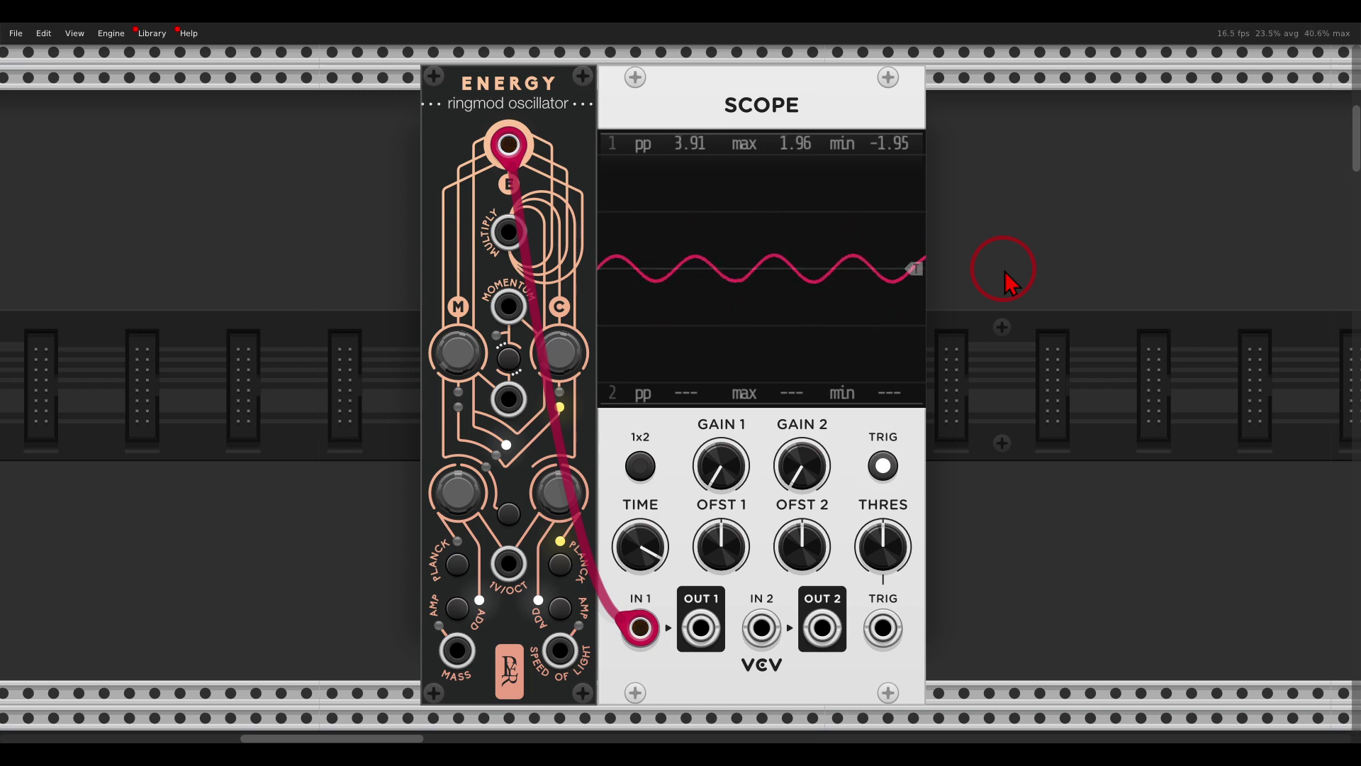
mouse_move(558, 492)
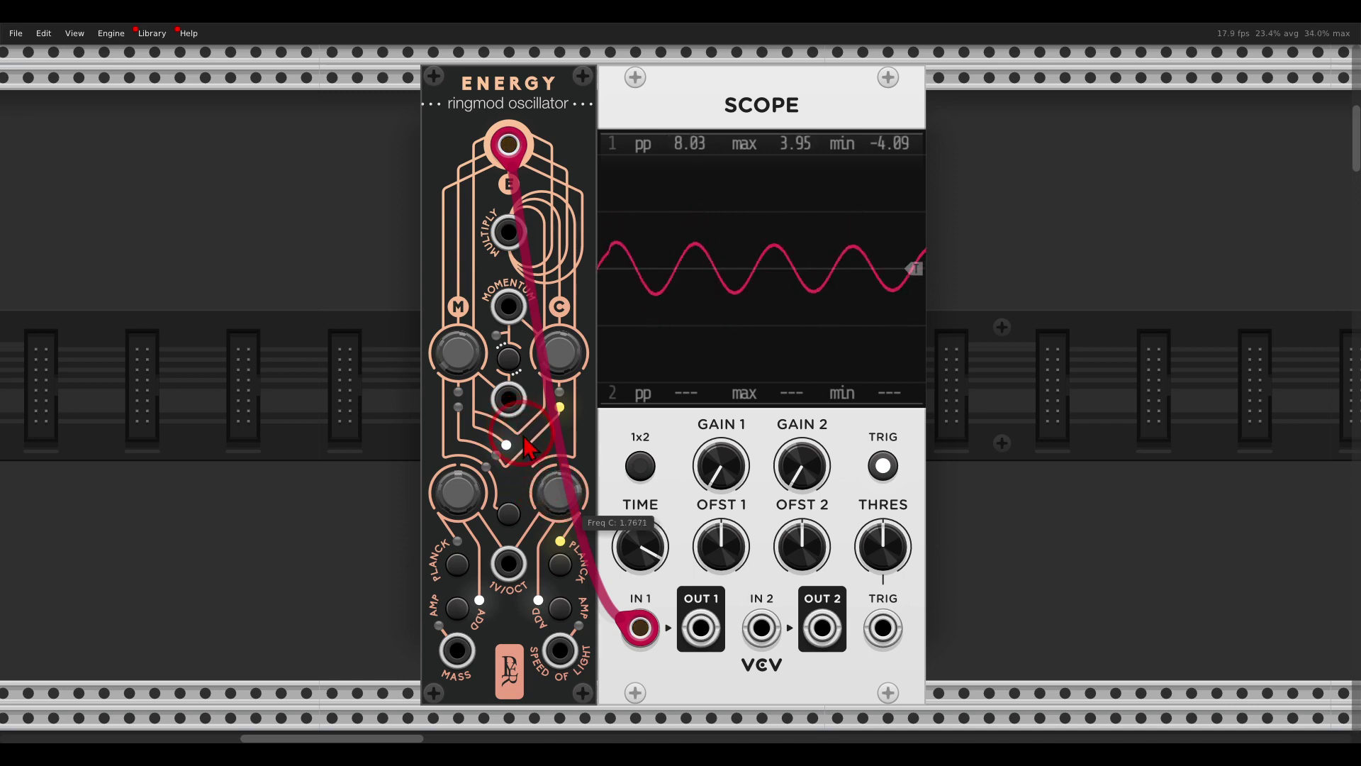
left_click_drag(527, 447, 544, 484)
left_click(563, 373)
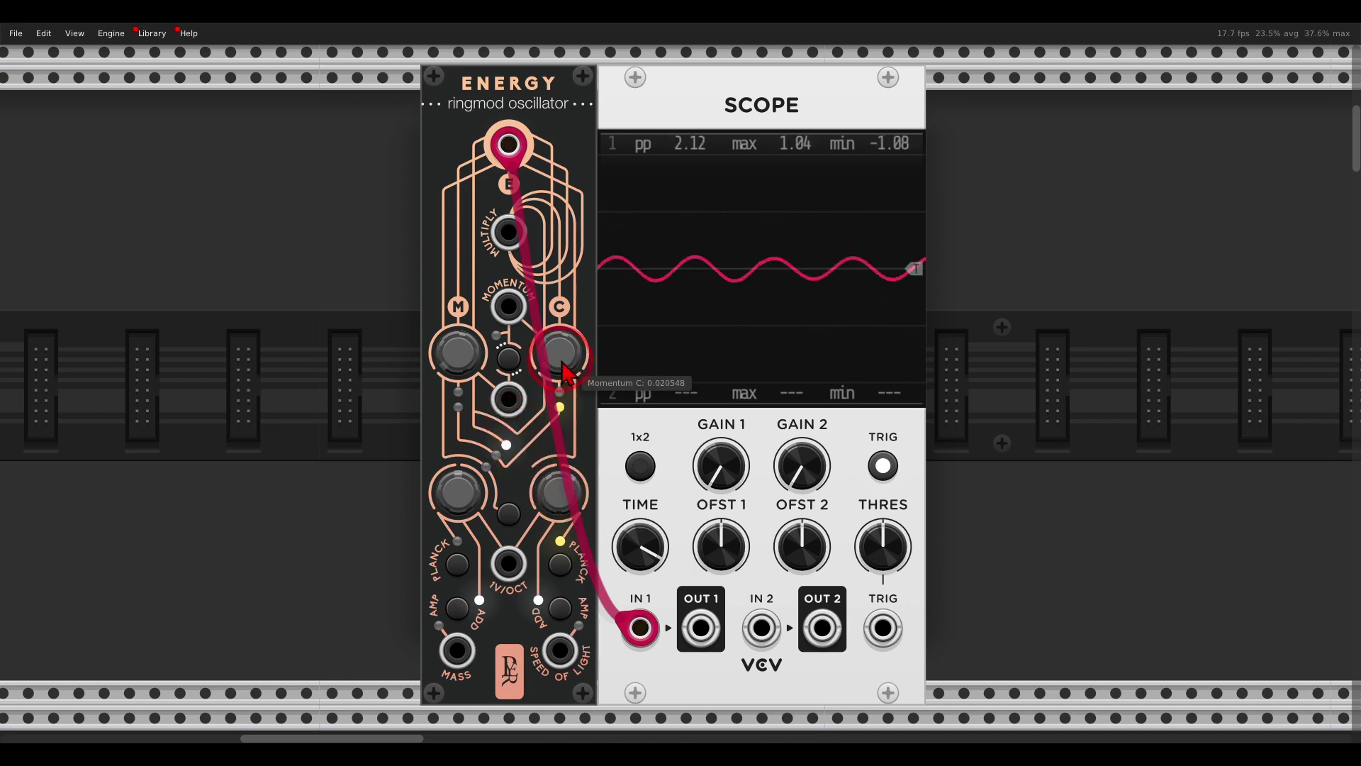
left_click_drag(564, 372, 563, 268)
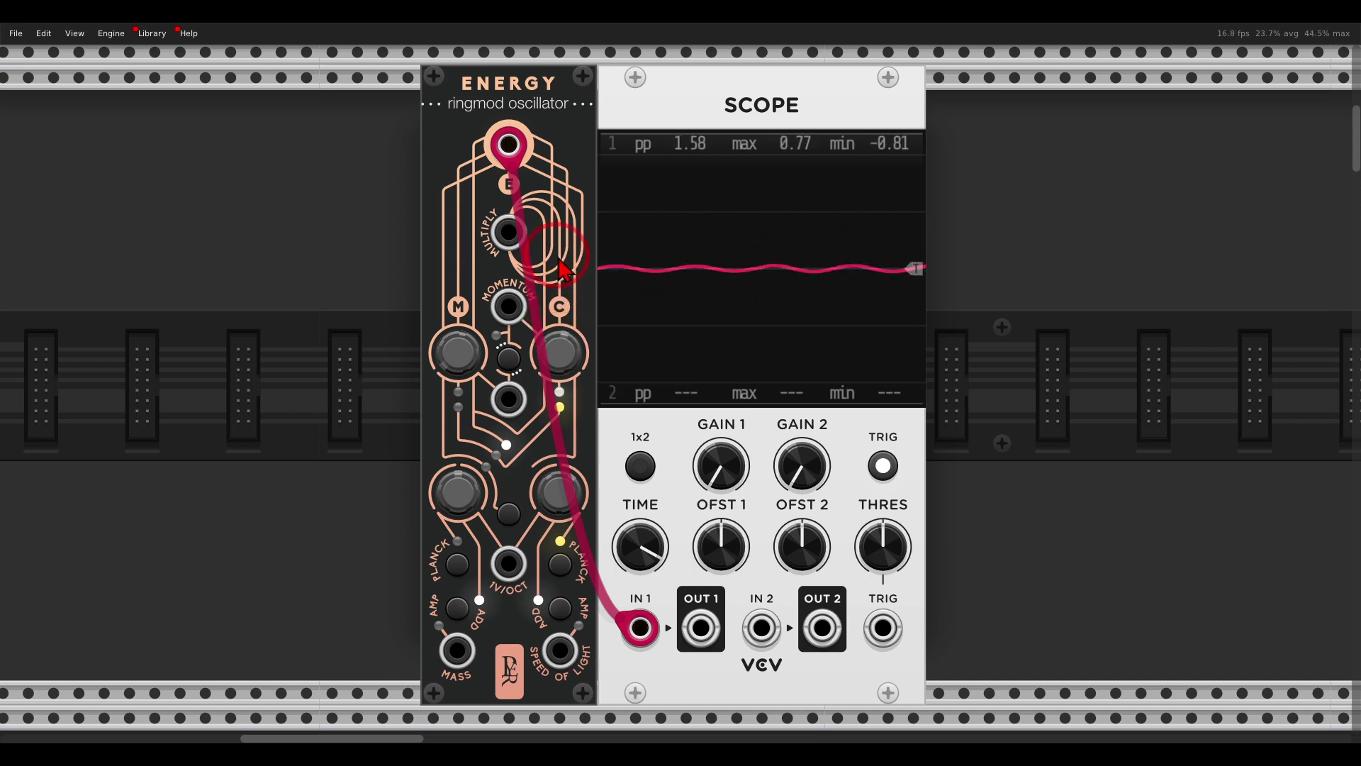
scroll(560, 268, "down", 3)
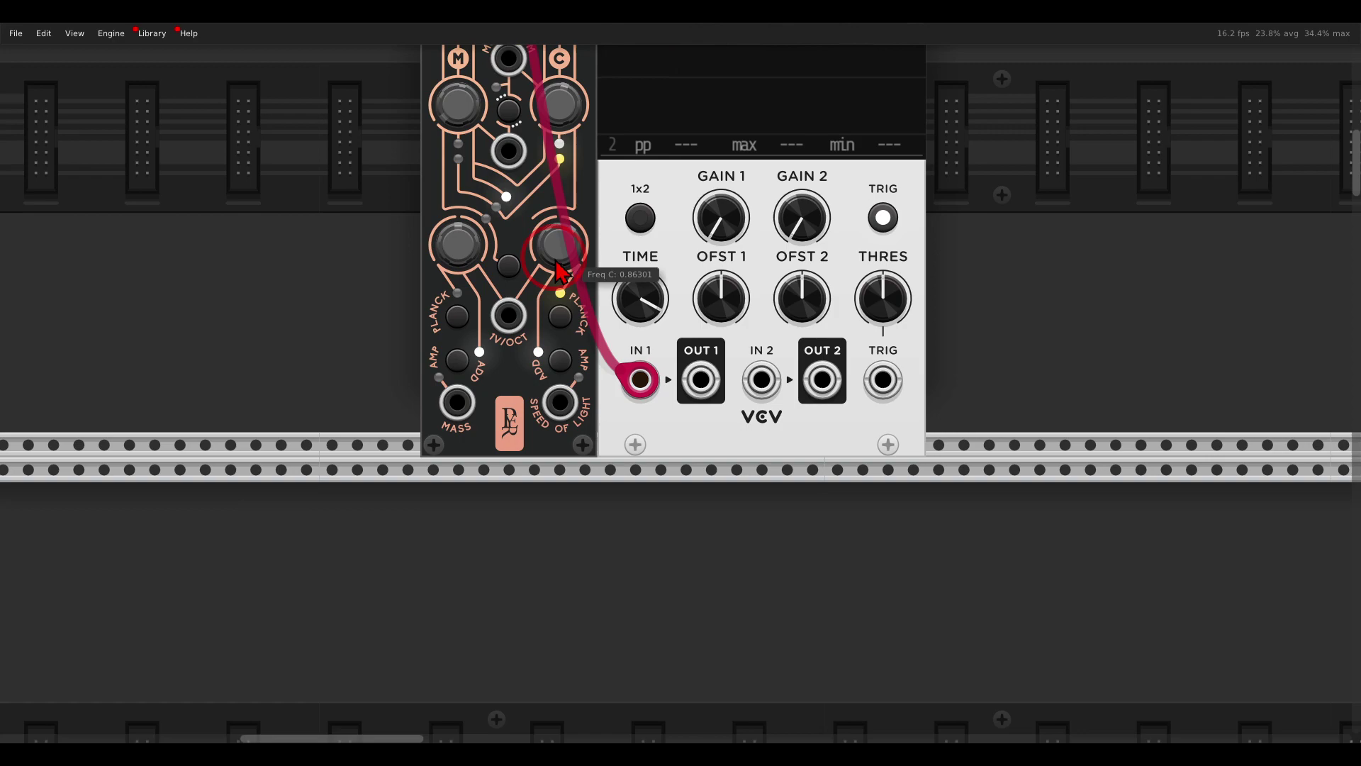
scroll(561, 269, "down", 3)
scroll(555, 268, "down", 4)
scroll(574, 277, "down", 2)
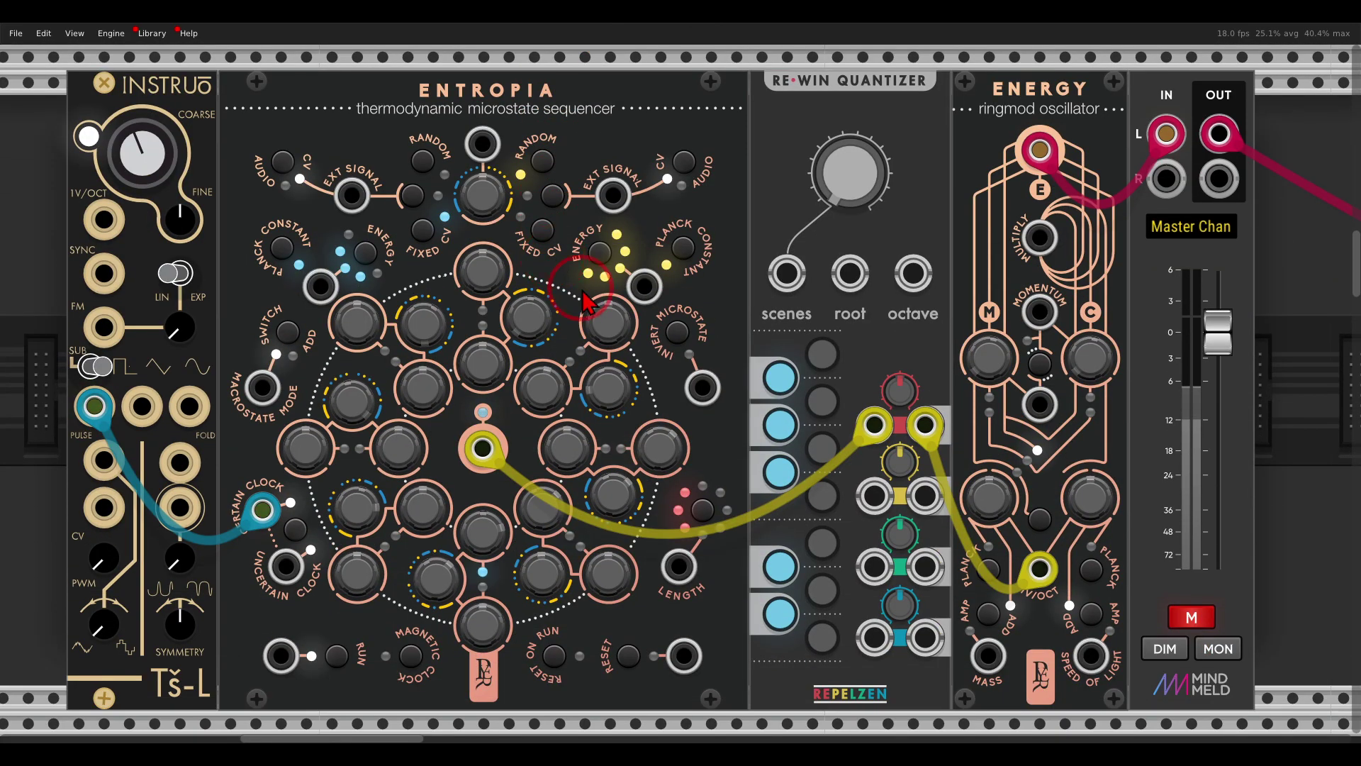
scroll(592, 285, "down", 1)
scroll(591, 285, "right", 1)
scroll(588, 285, "right", 1)
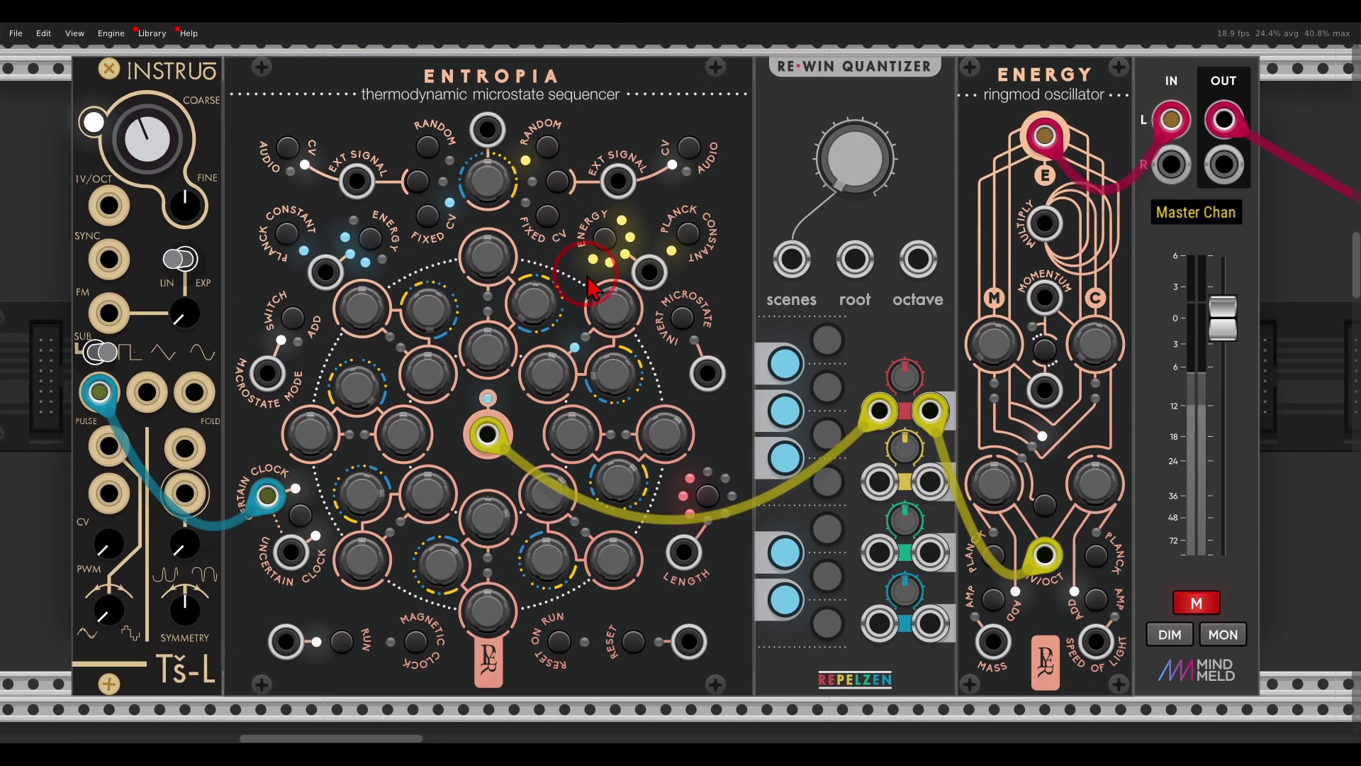
Unmute the master channel and adjust Energy's Freq C, then reset it to zero
left_click(1195, 603)
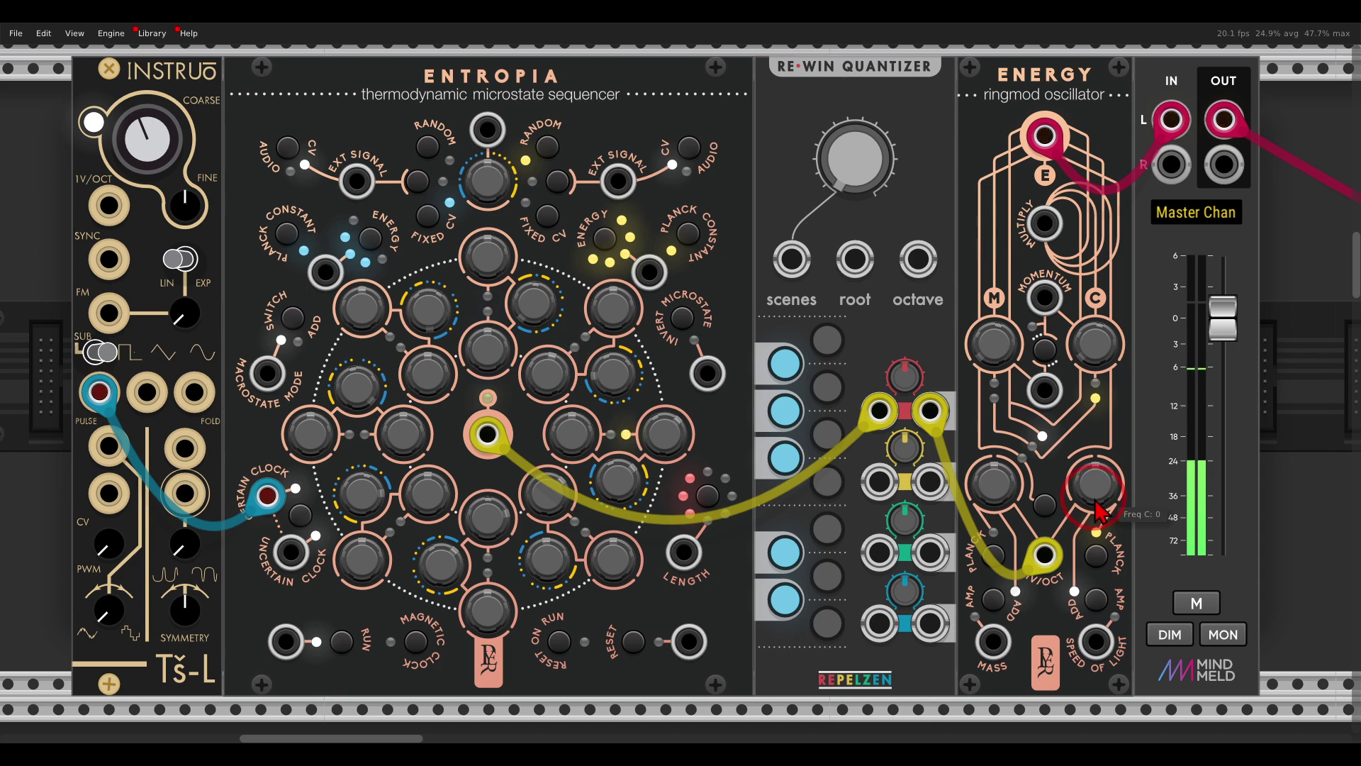
mouse_move(1092, 500)
left_mouse_down()
mouse_move(1064, 416)
mouse_move(1107, 531)
left_mouse_up()
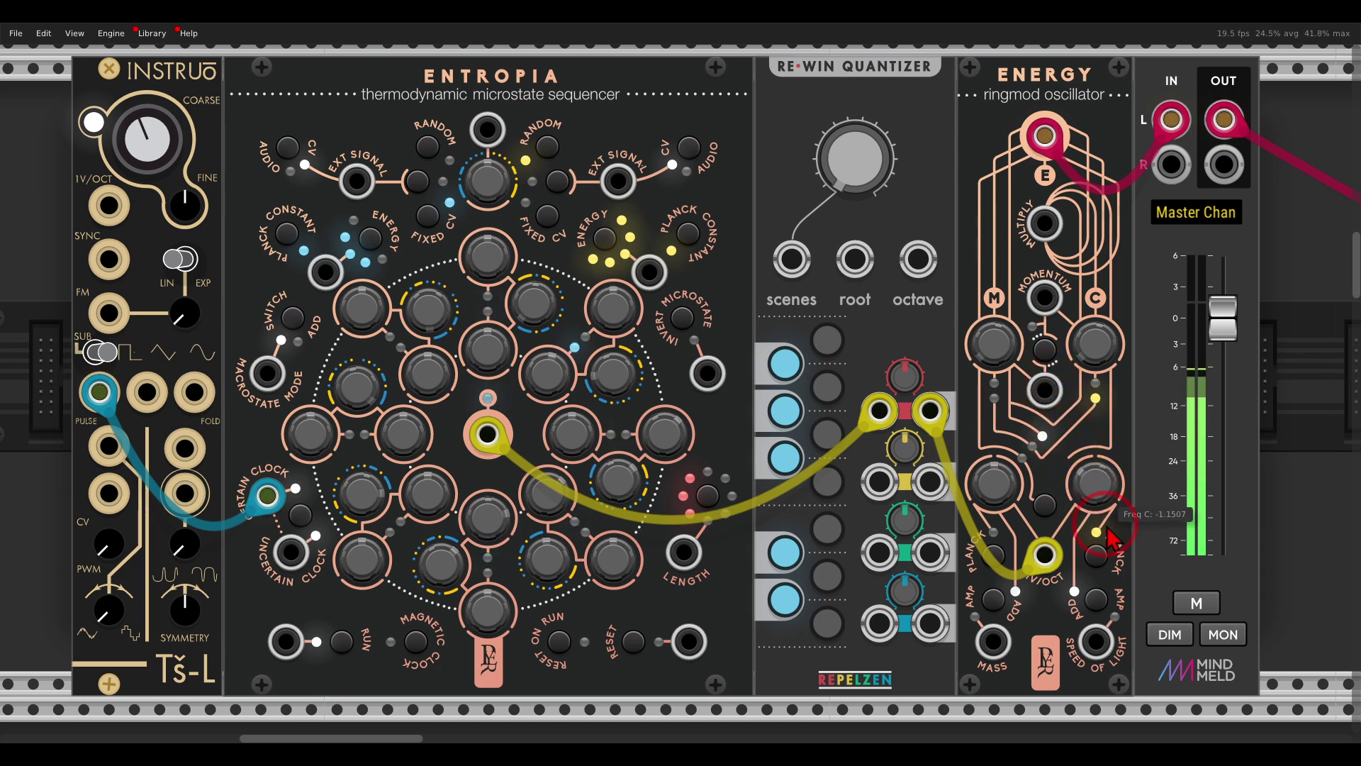
double_click(1092, 491)
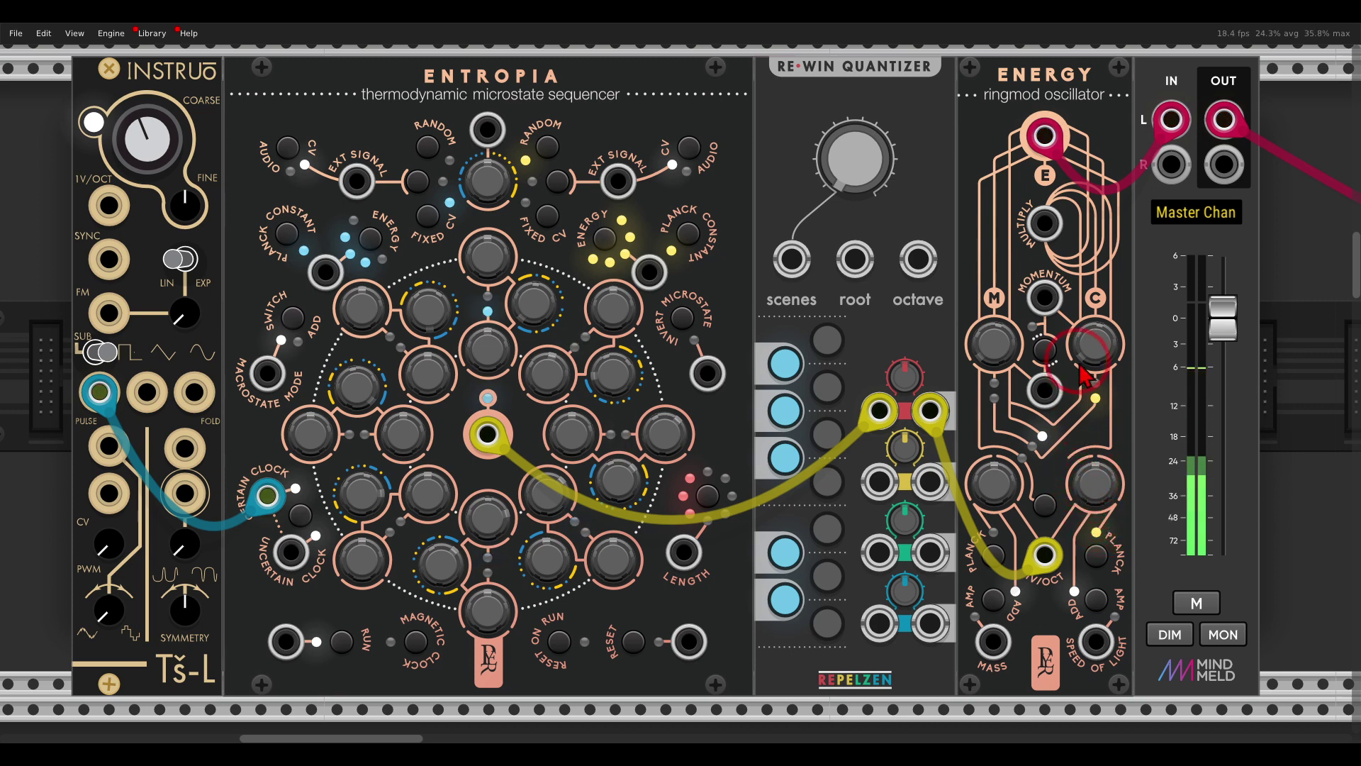
Make further drag adjustments on controls in the upper part of the rack
mouse_move(1122, 332)
left_mouse_down()
mouse_move(1111, 372)
mouse_move(1081, 269)
left_mouse_up()
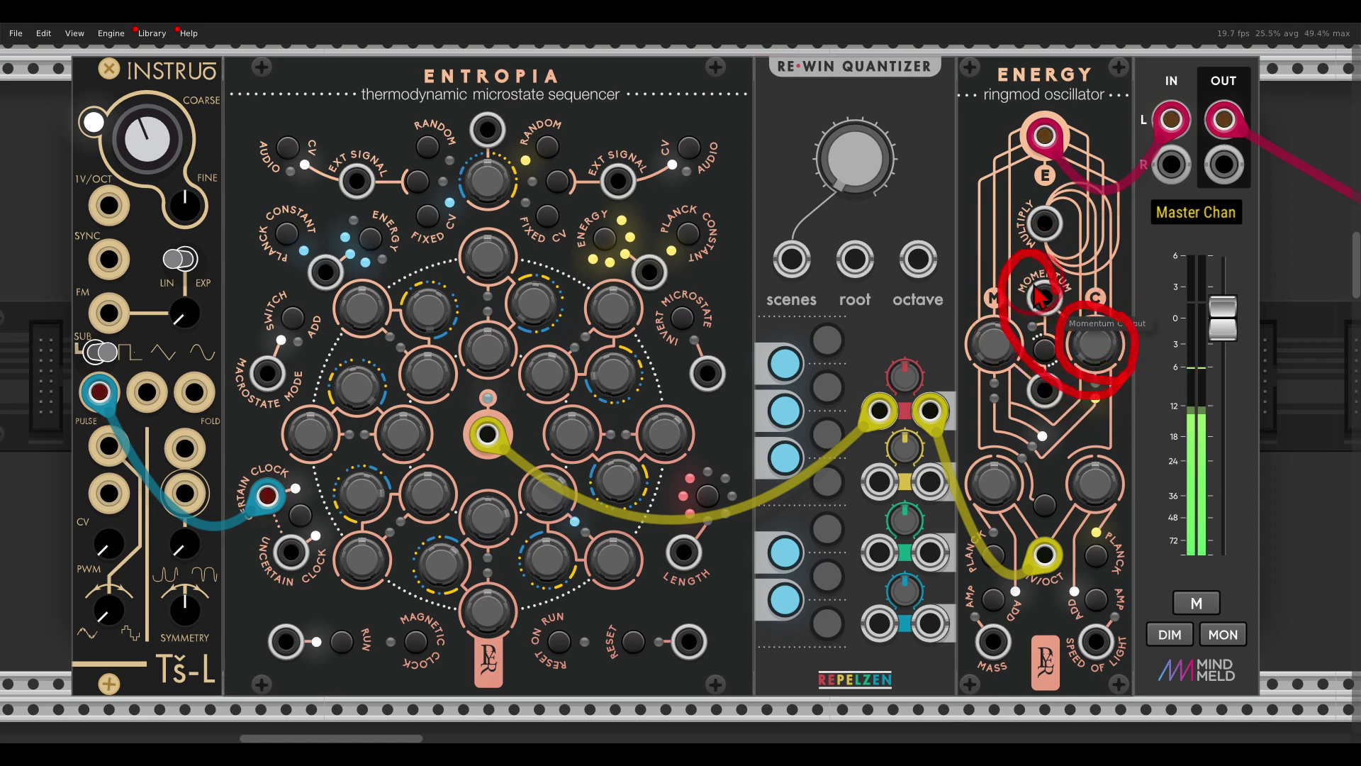
key("Escape")
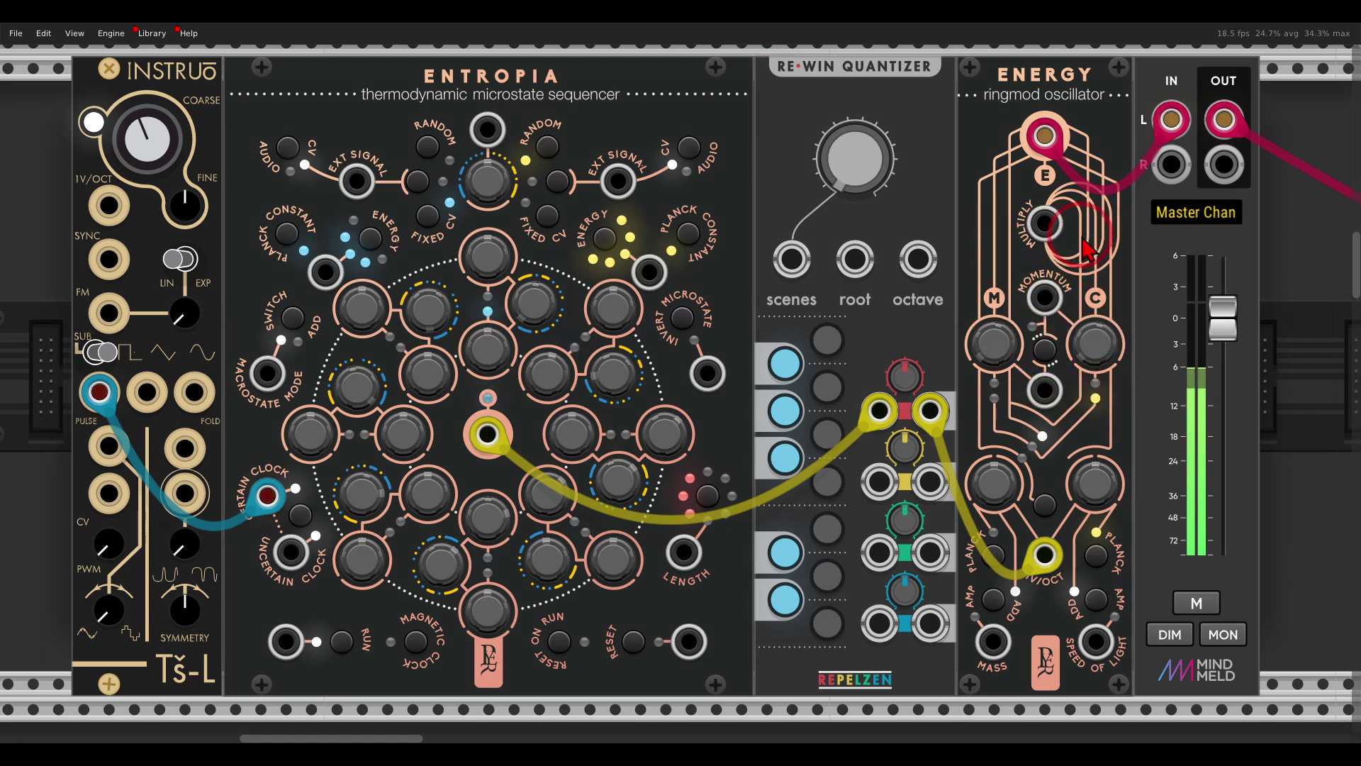
left_click_drag(1064, 186, 1072, 210)
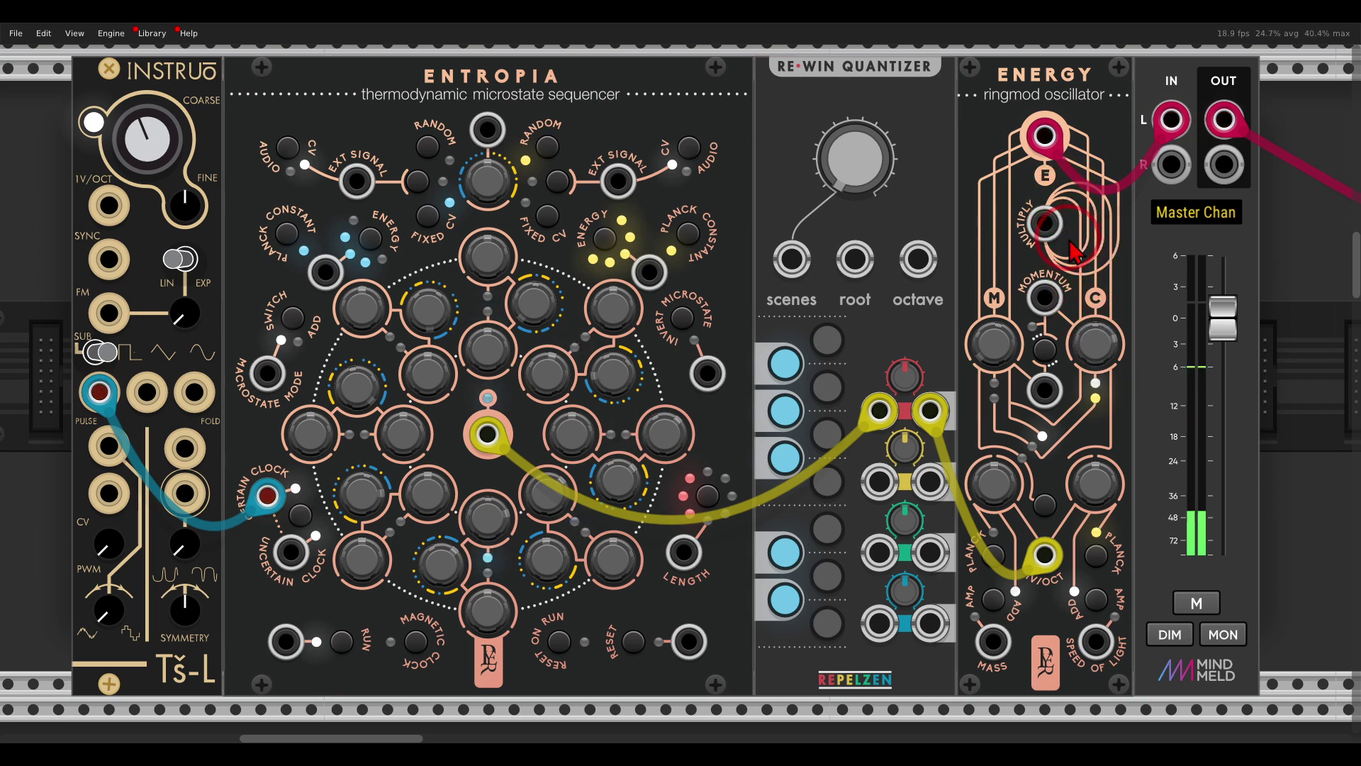
left_click_drag(1069, 207, 1071, 303)
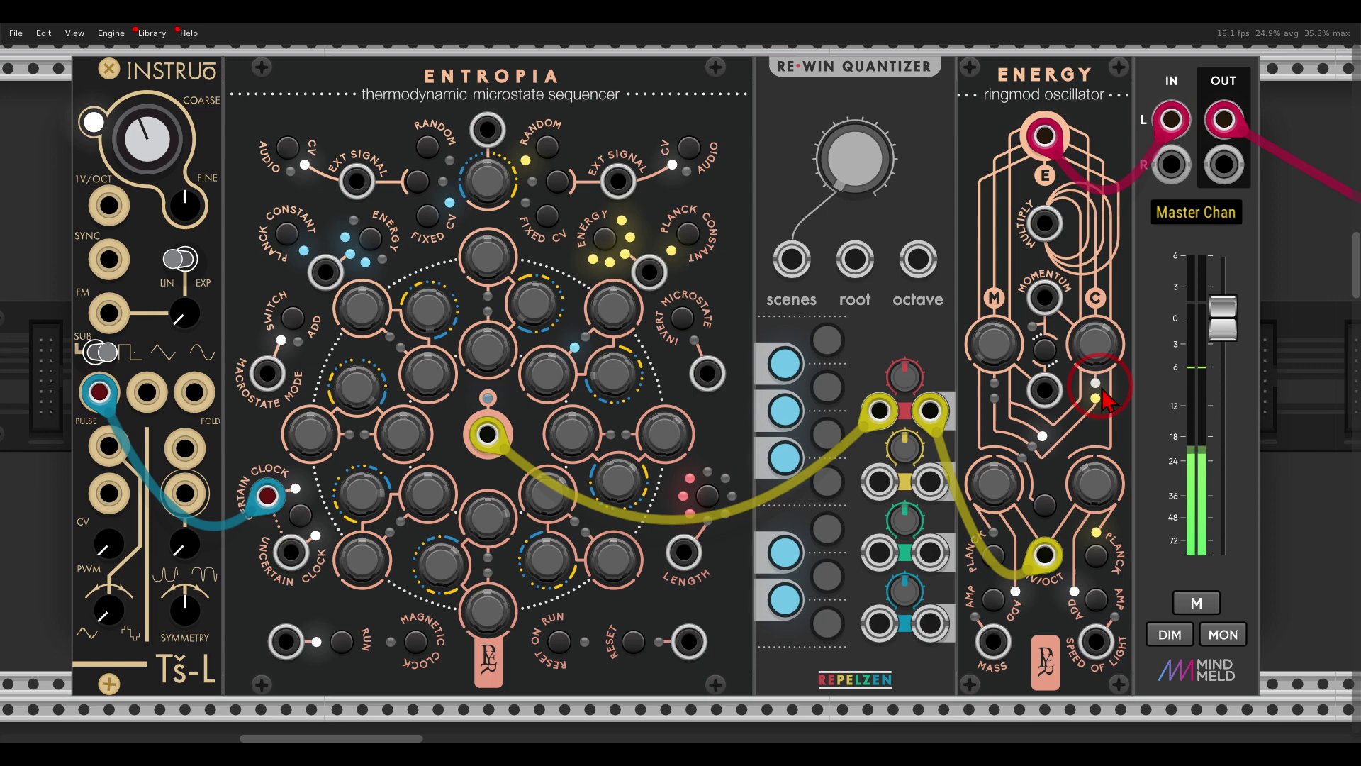
mouse_move(1095, 481)
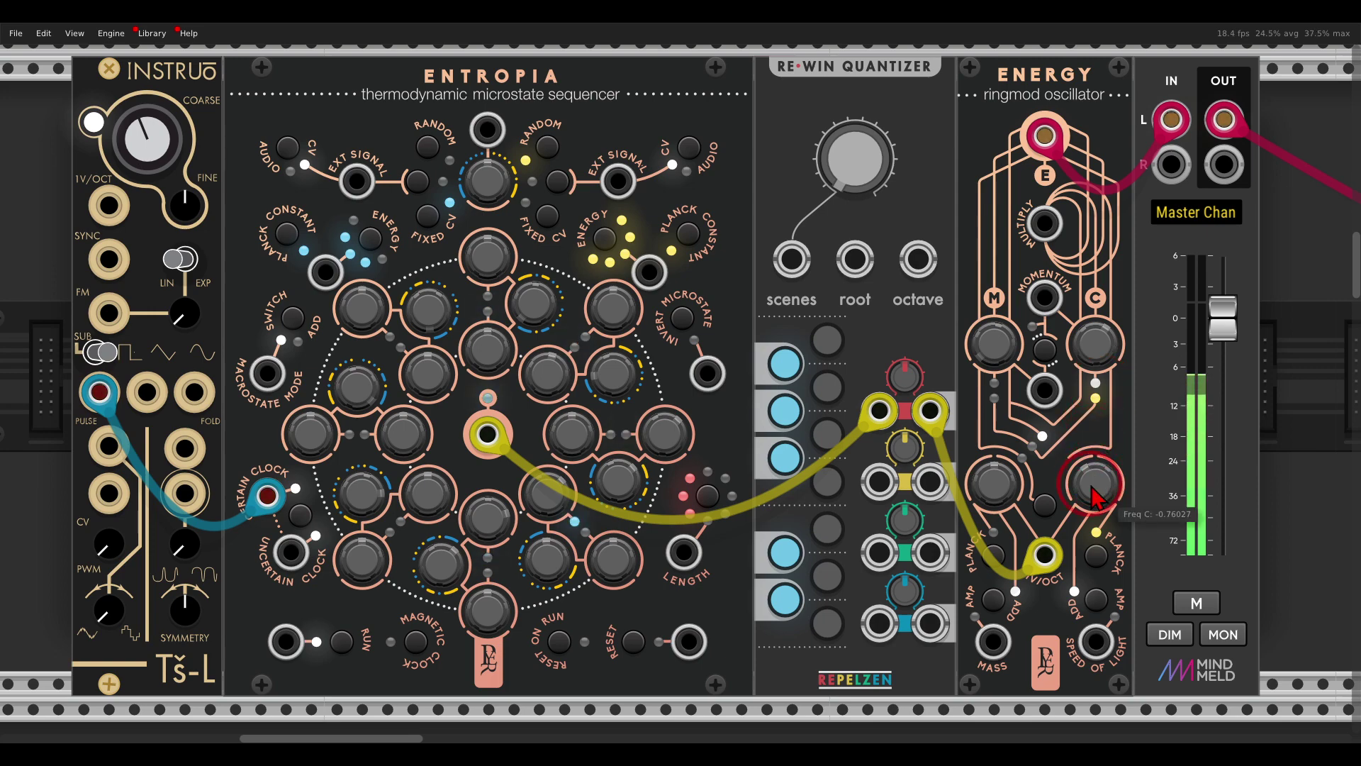
Mute the master, enable Planck quantization on operator M, and free-run the scope with a slower sweep
left_click(1190, 603)
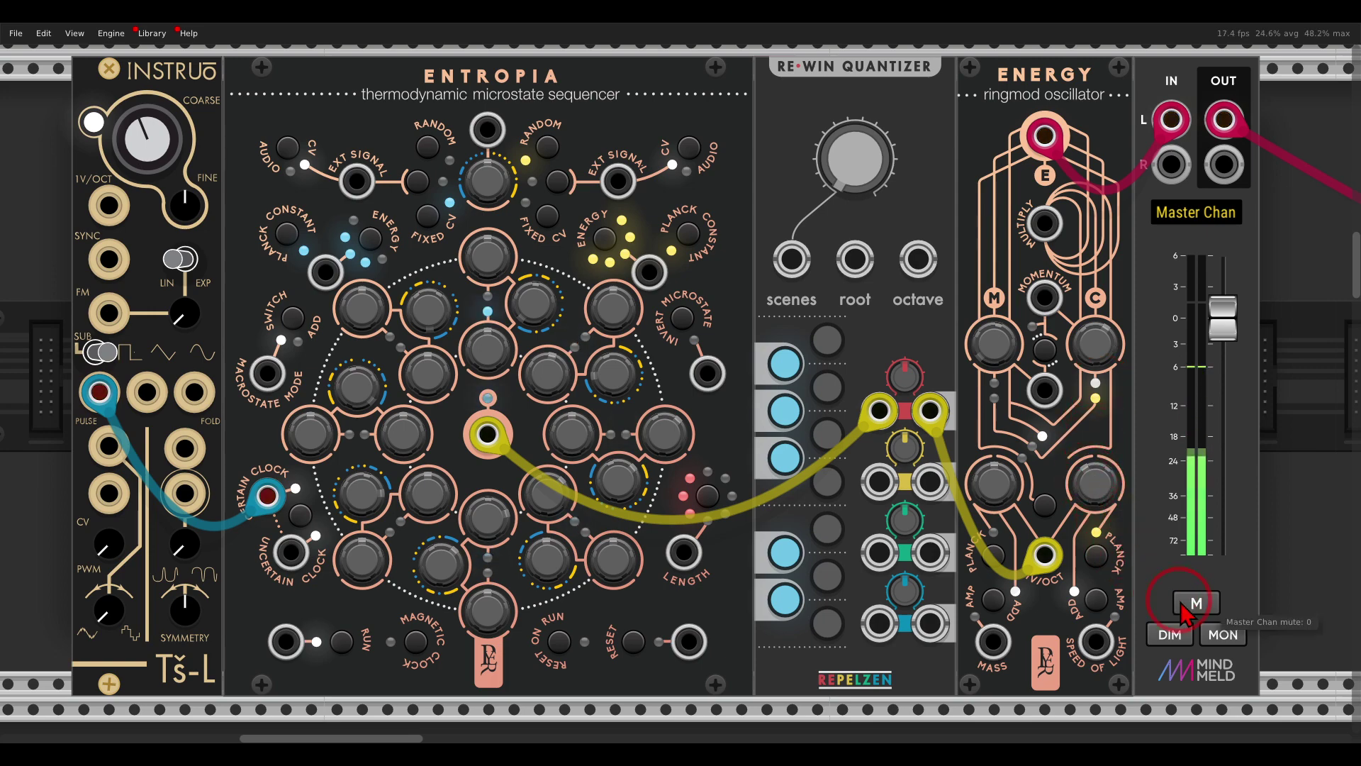
scroll(723, 351, "down", 3)
scroll(749, 327, "down", 3)
scroll(750, 326, "down", 5)
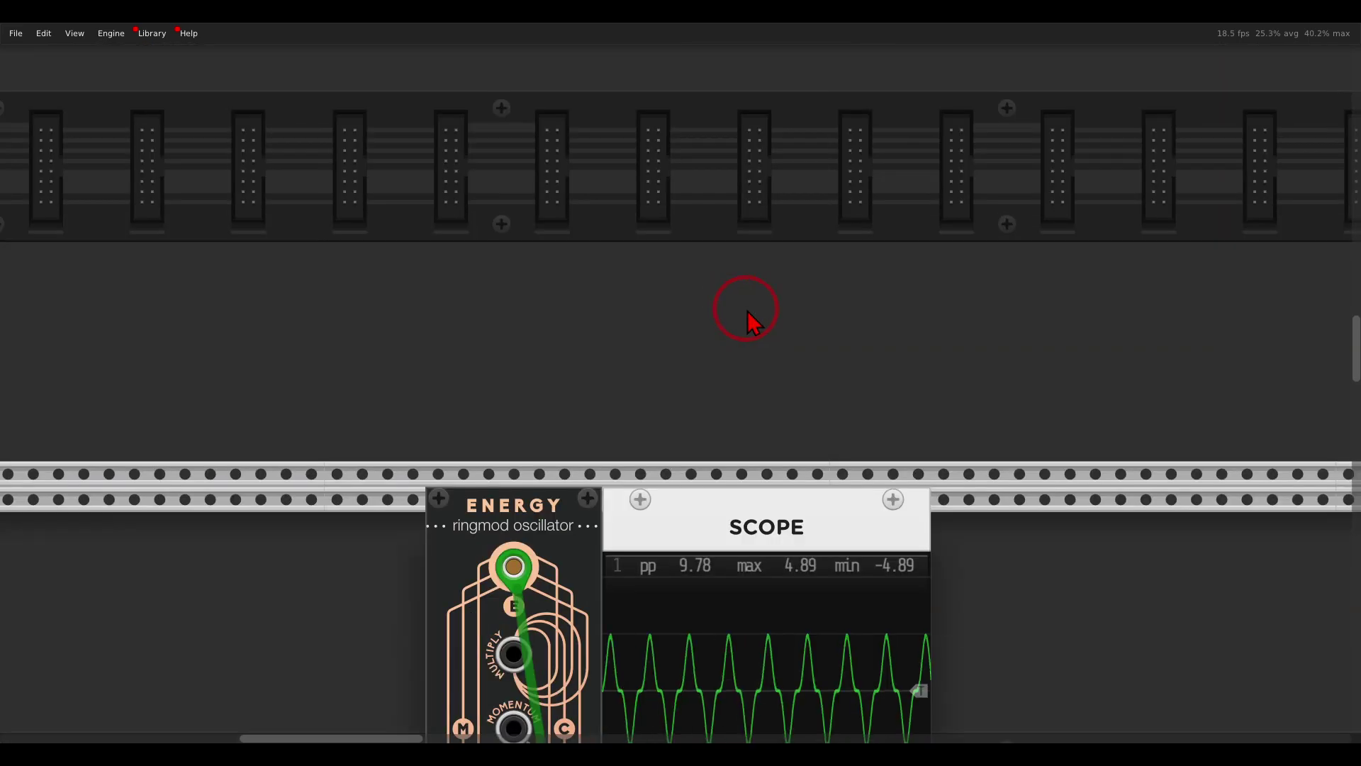
scroll(750, 327, "down", 5)
scroll(749, 323, "down", 2)
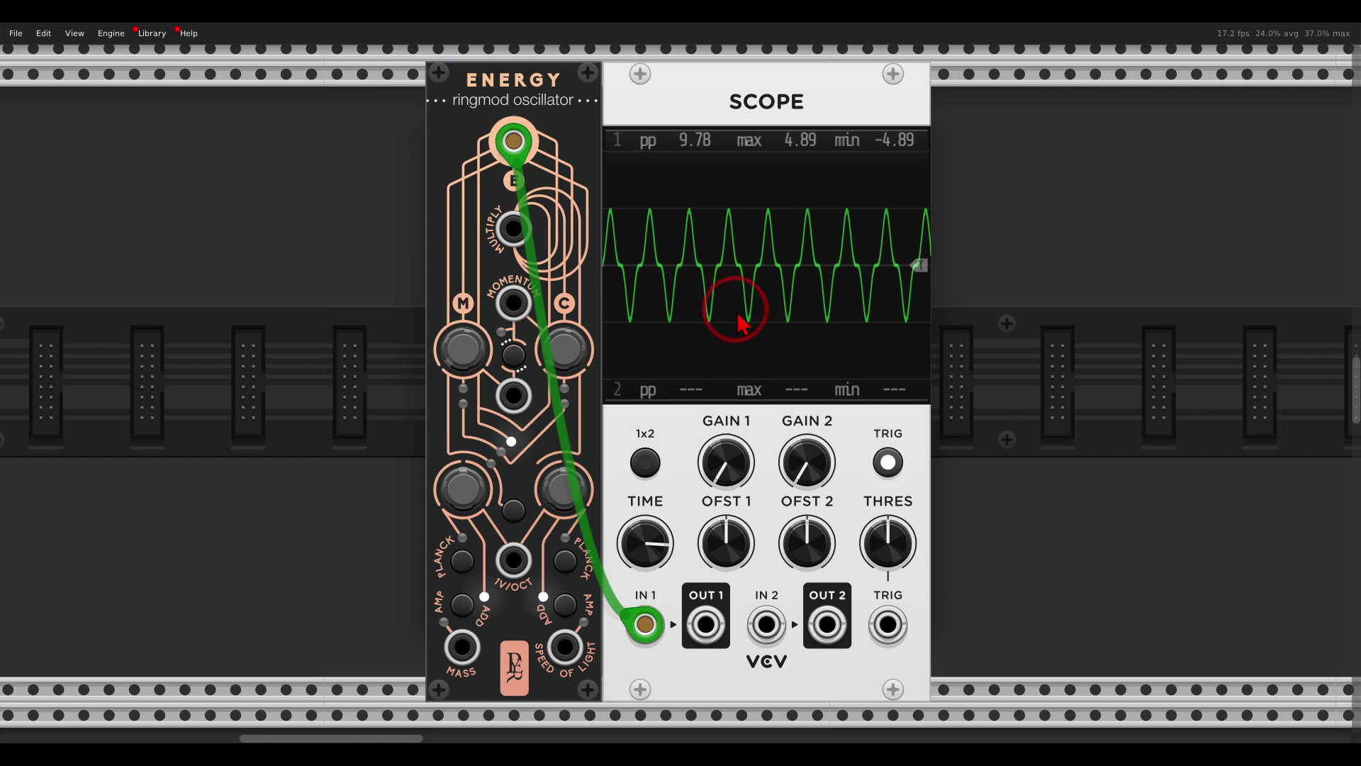
left_click(464, 564)
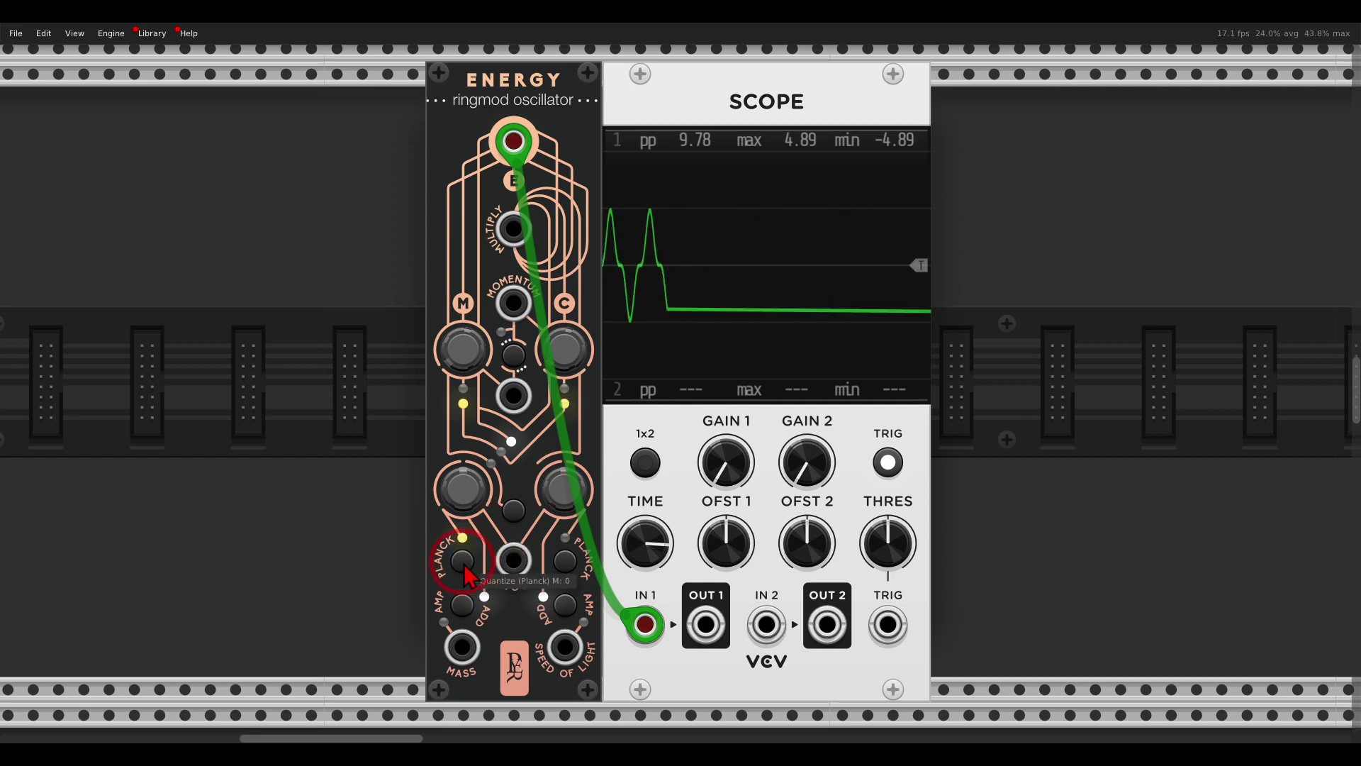
left_click(889, 461)
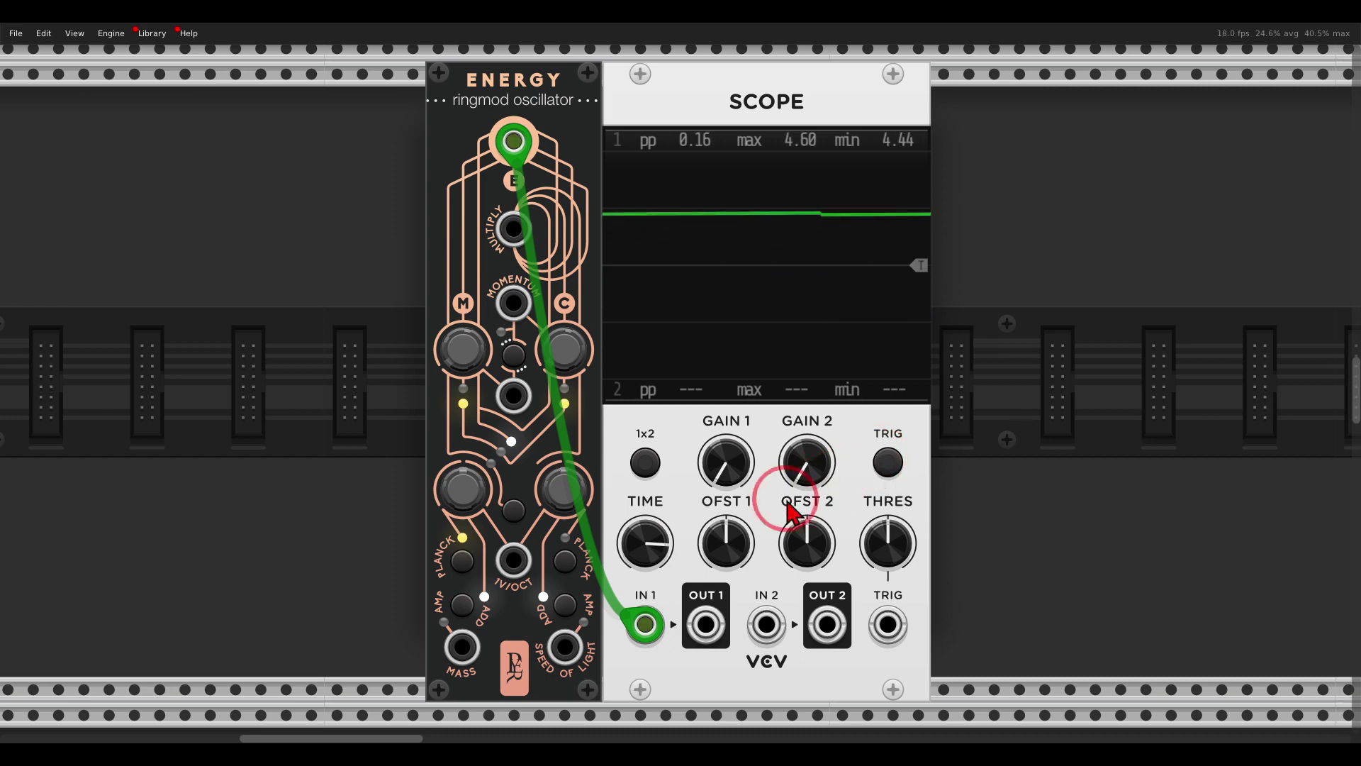
left_click_drag(662, 620, 656, 560)
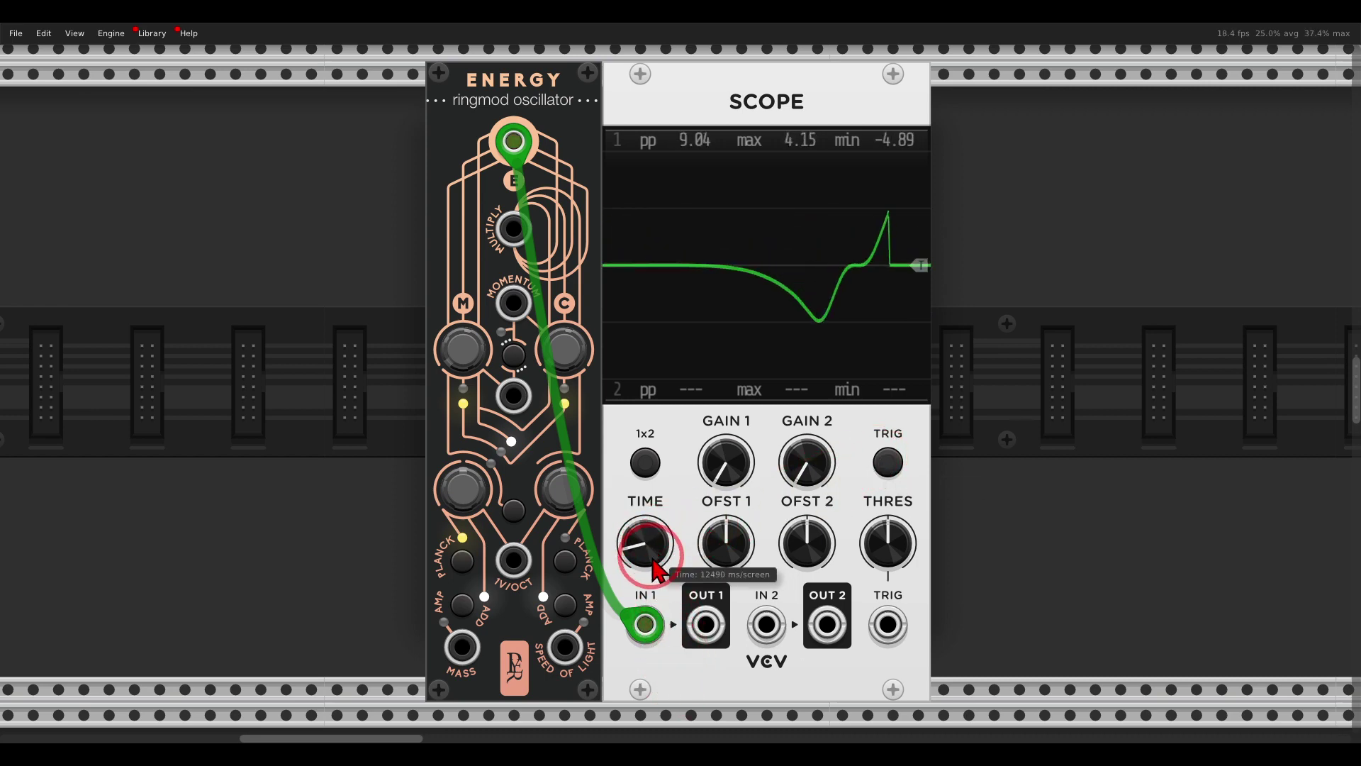
left_click_drag(657, 561, 645, 569)
left_click(873, 470)
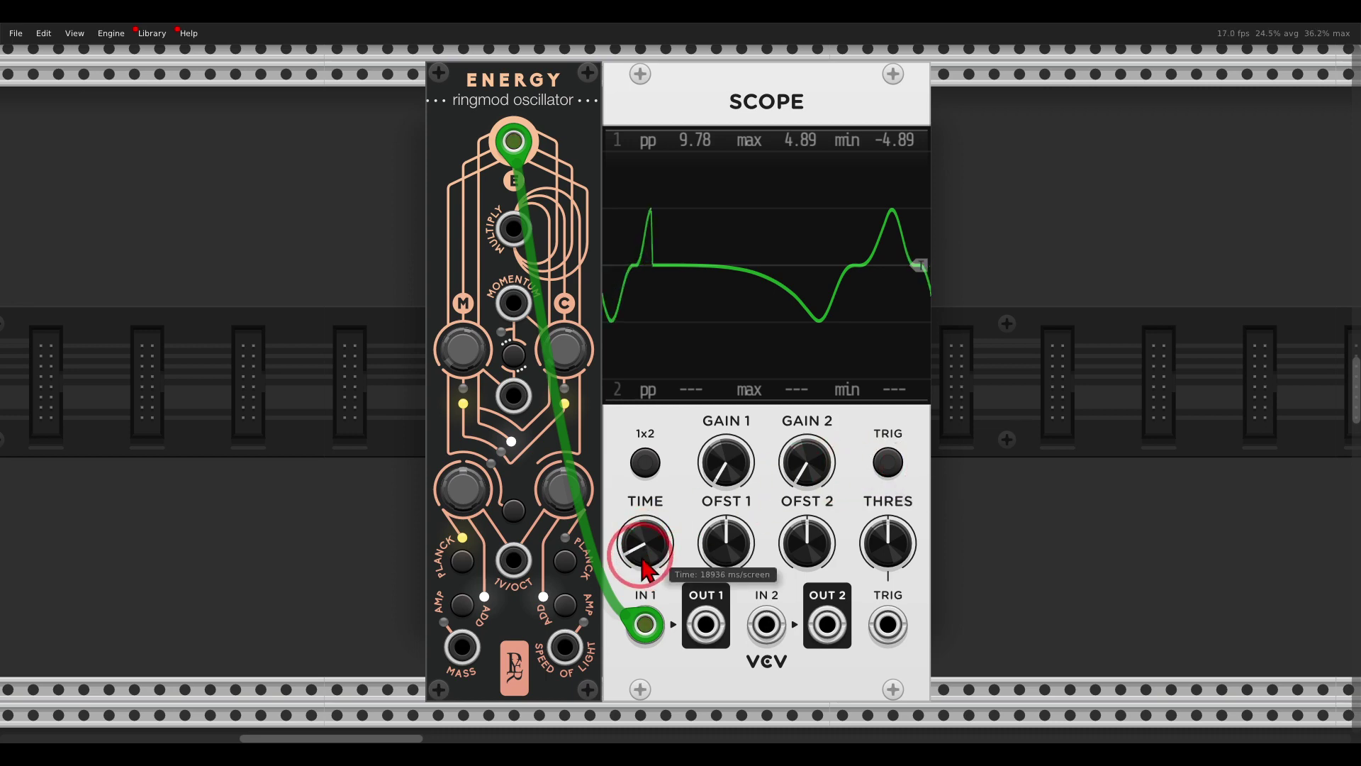
Raise Energy's Freq C and circle the indicator light under knob C
left_click(583, 470)
mouse_move(583, 470)
left_mouse_down()
mouse_move(599, 499)
mouse_move(489, 551)
left_mouse_up()
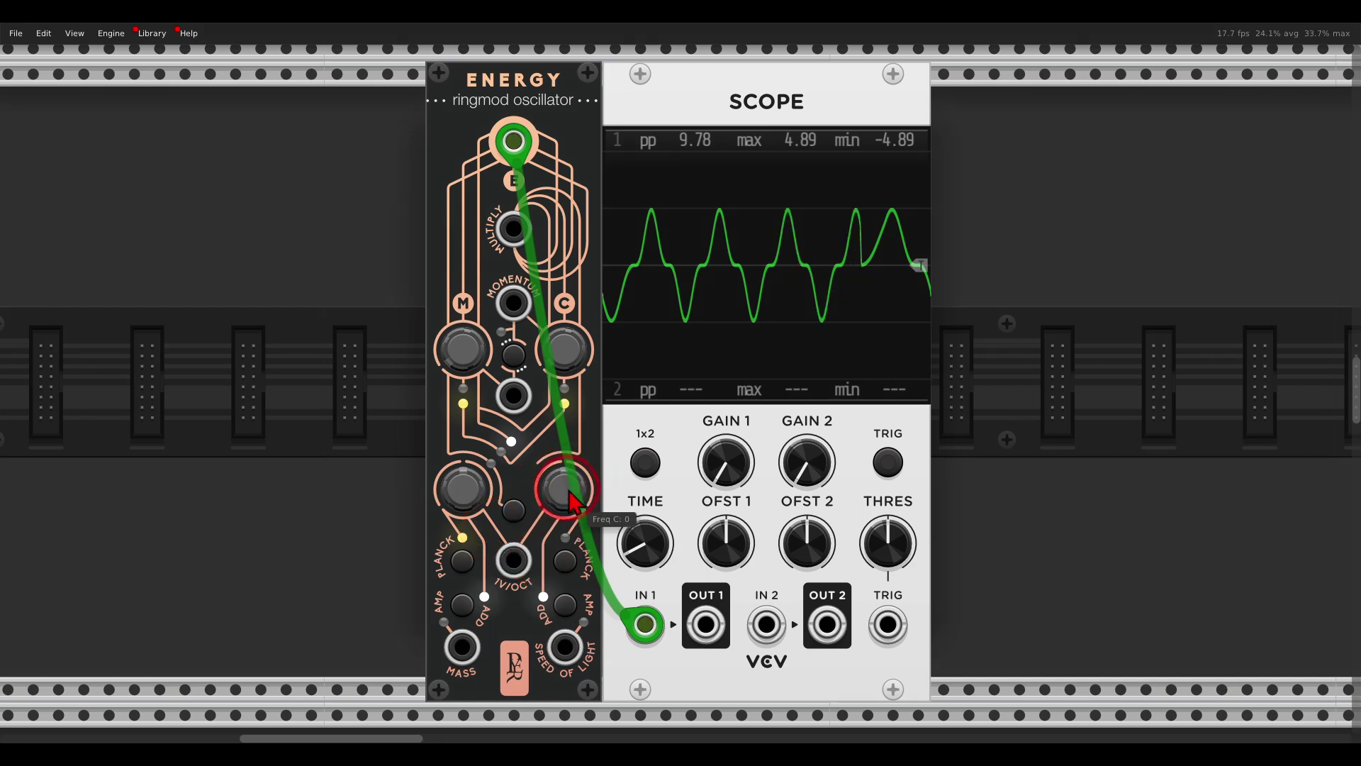
left_click_drag(561, 482, 549, 452)
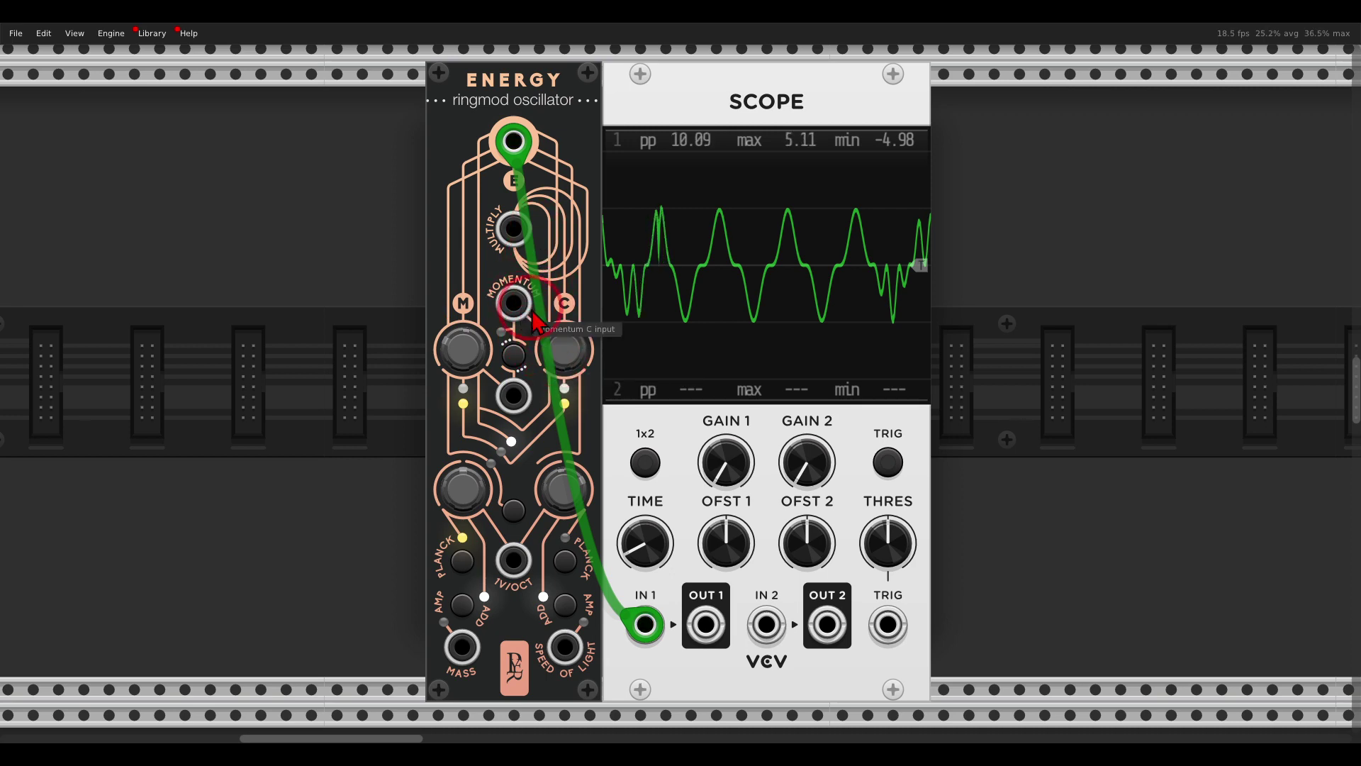
mouse_move(564, 351)
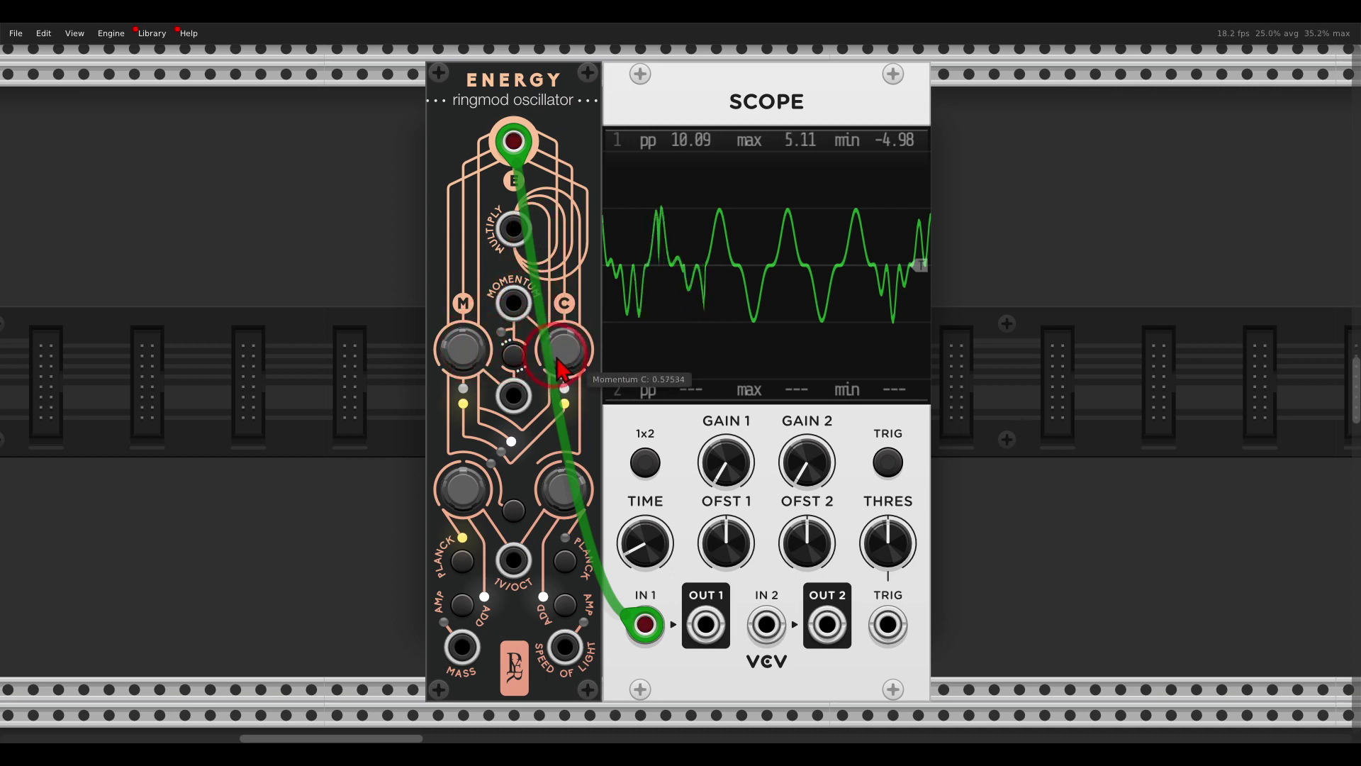
mouse_move(582, 373)
left_mouse_down()
mouse_move(512, 371)
mouse_move(482, 411)
mouse_move(456, 403)
left_mouse_up()
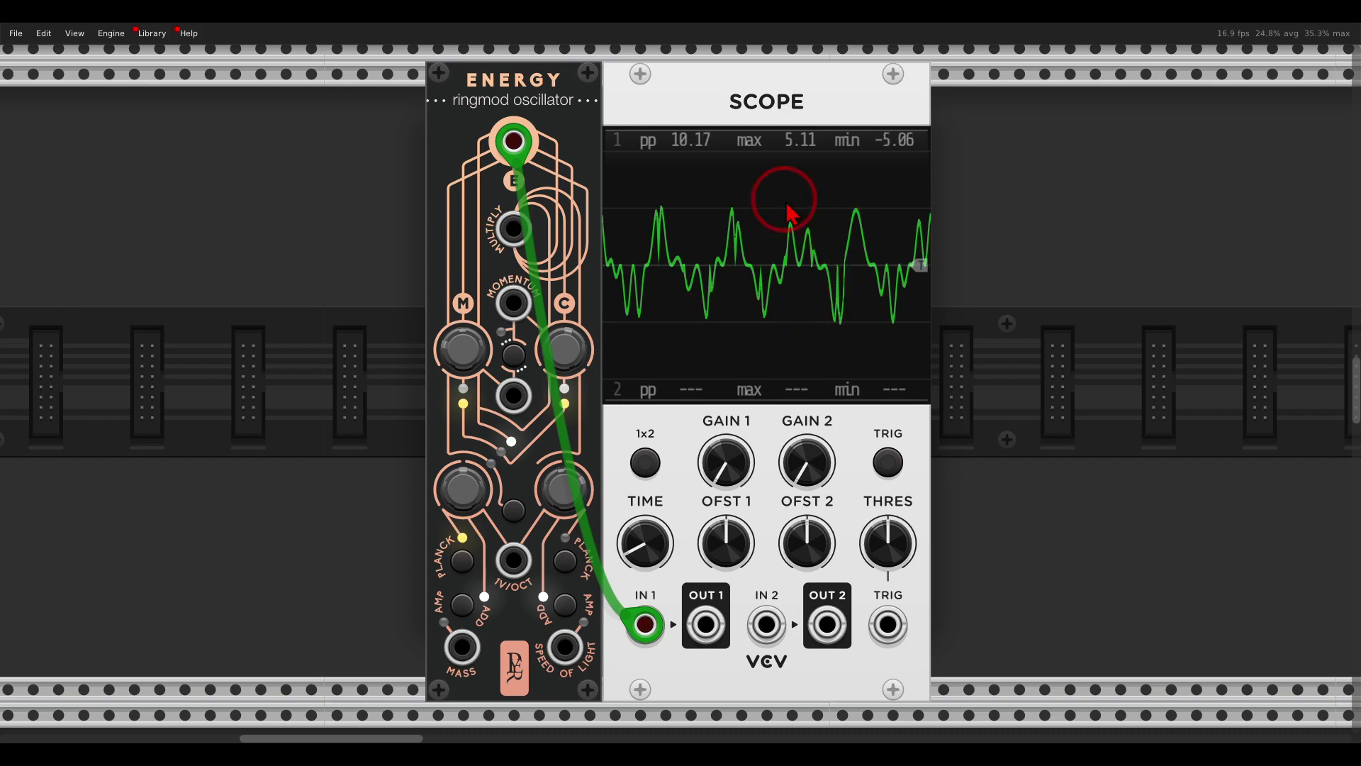
scroll(584, 284, "down", 3)
scroll(584, 286, "down", 4)
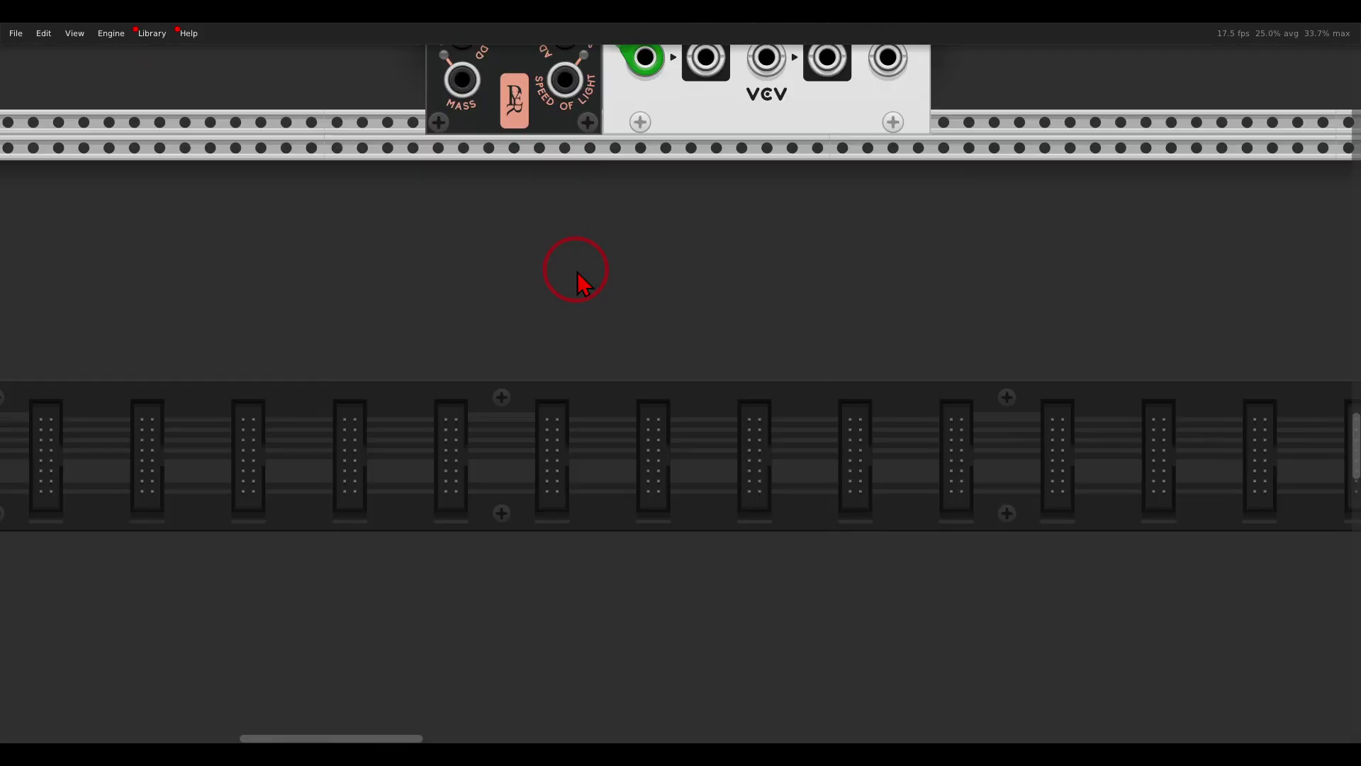
scroll(584, 285, "down", 4)
scroll(584, 285, "down", 3)
scroll(584, 286, "down", 3)
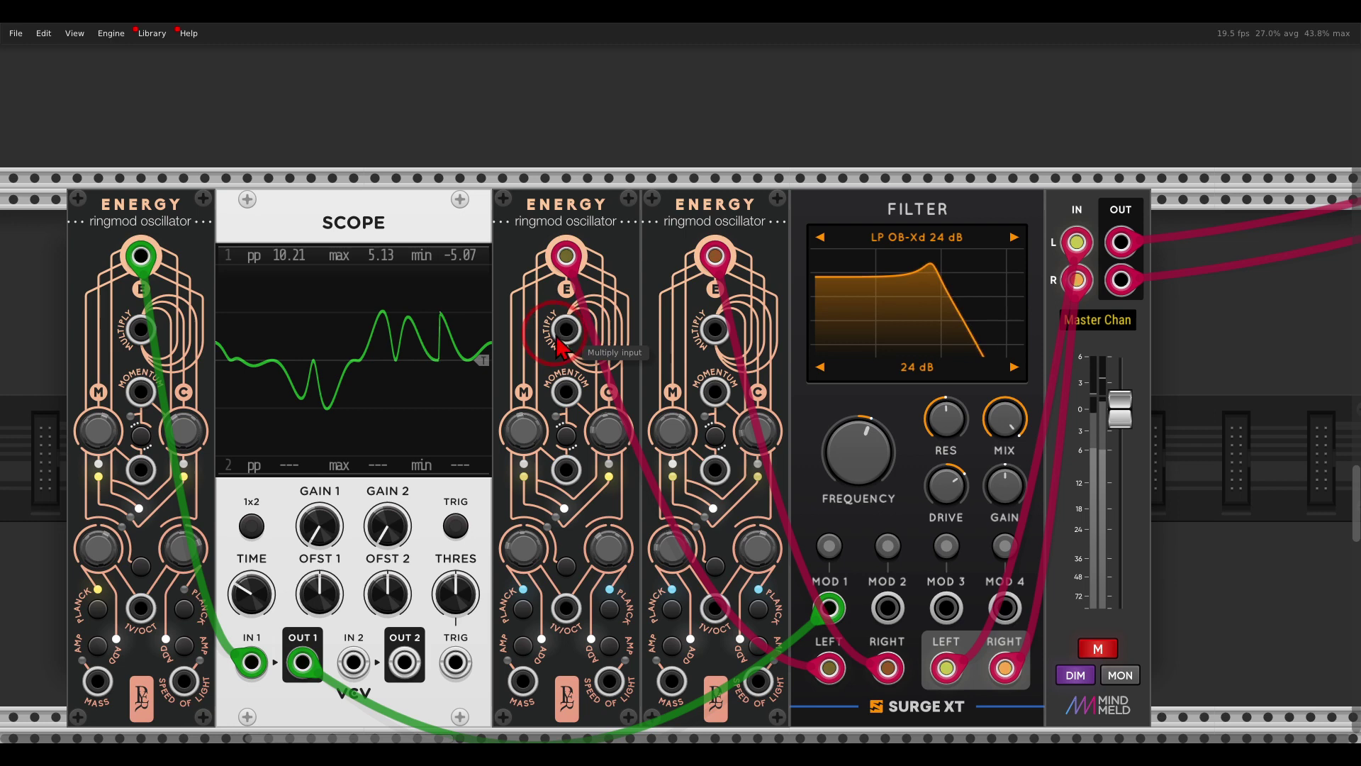
scroll(627, 287, "up", 1)
scroll(650, 278, "up", 1)
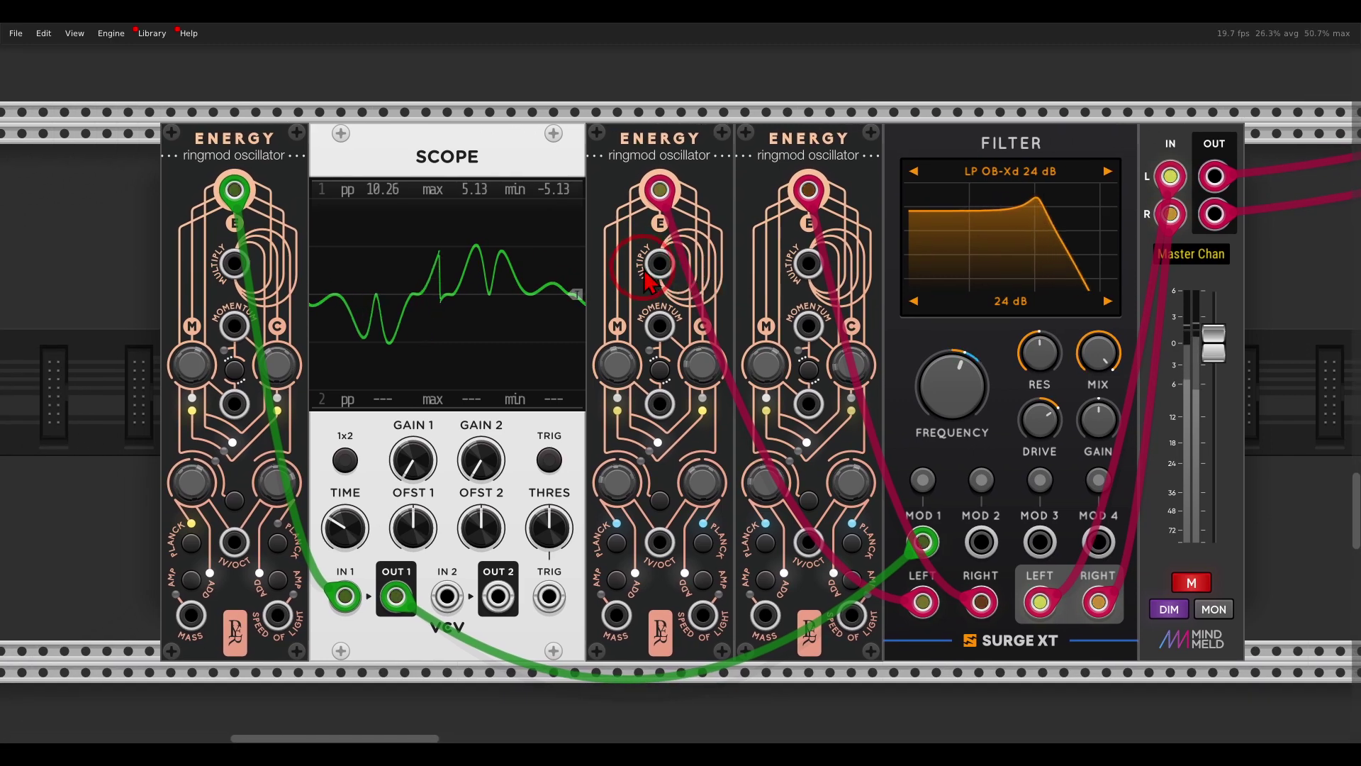
Unplug the Multiply cable, annotate the Energy output, filter path and scope, then unmute the master
mouse_move(651, 279)
left_mouse_down()
mouse_move(643, 139)
mouse_move(913, 162)
left_mouse_up()
mouse_move(279, 160)
left_mouse_down()
mouse_move(297, 215)
mouse_move(400, 236)
left_mouse_up()
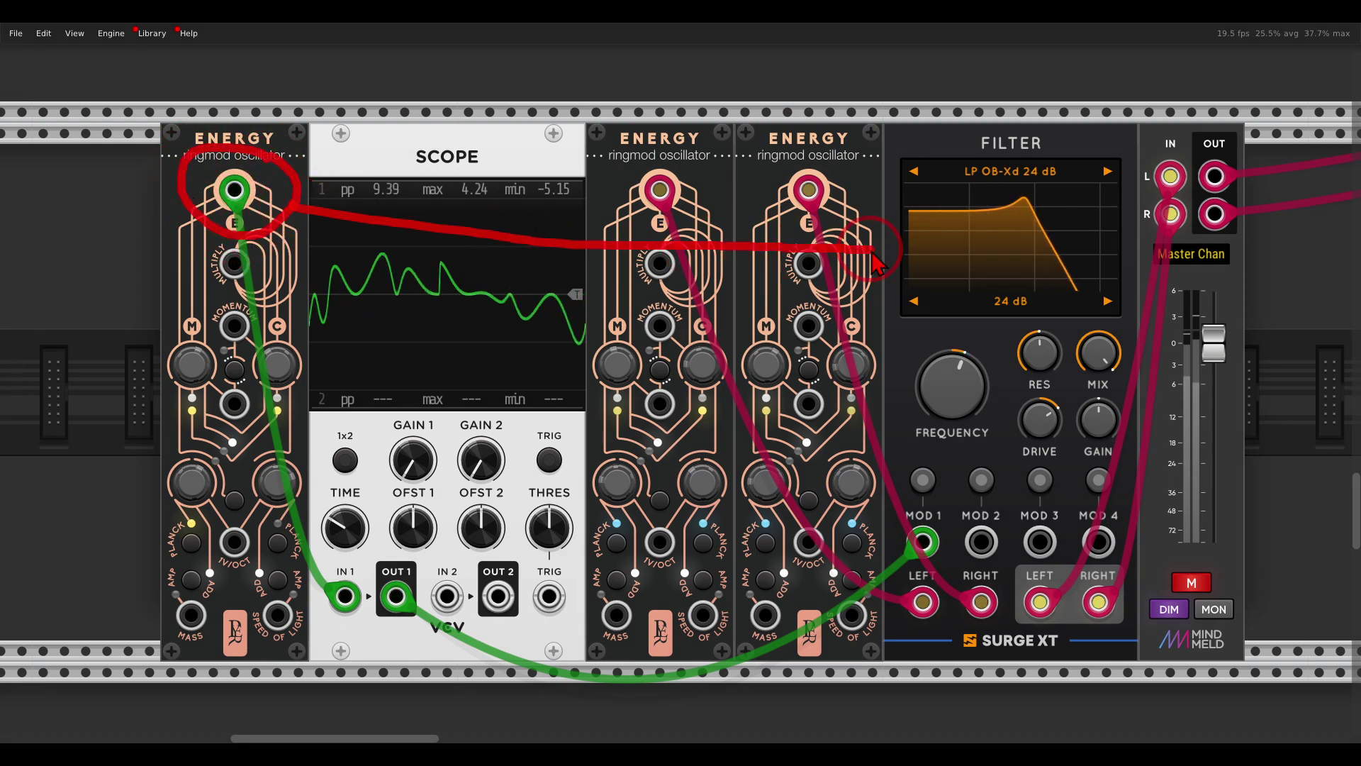
left_click_drag(835, 226, 904, 272)
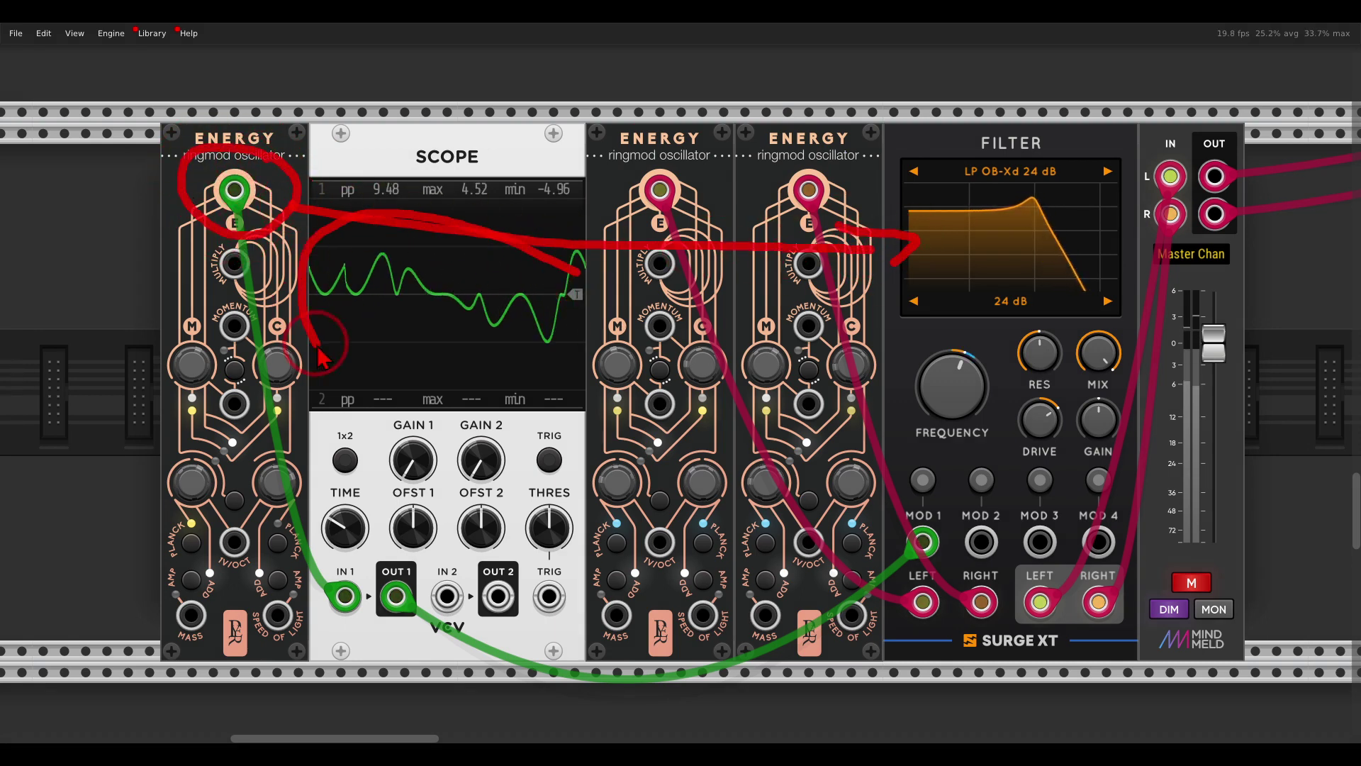
left_click_drag(577, 303, 575, 320)
left_click(1191, 581)
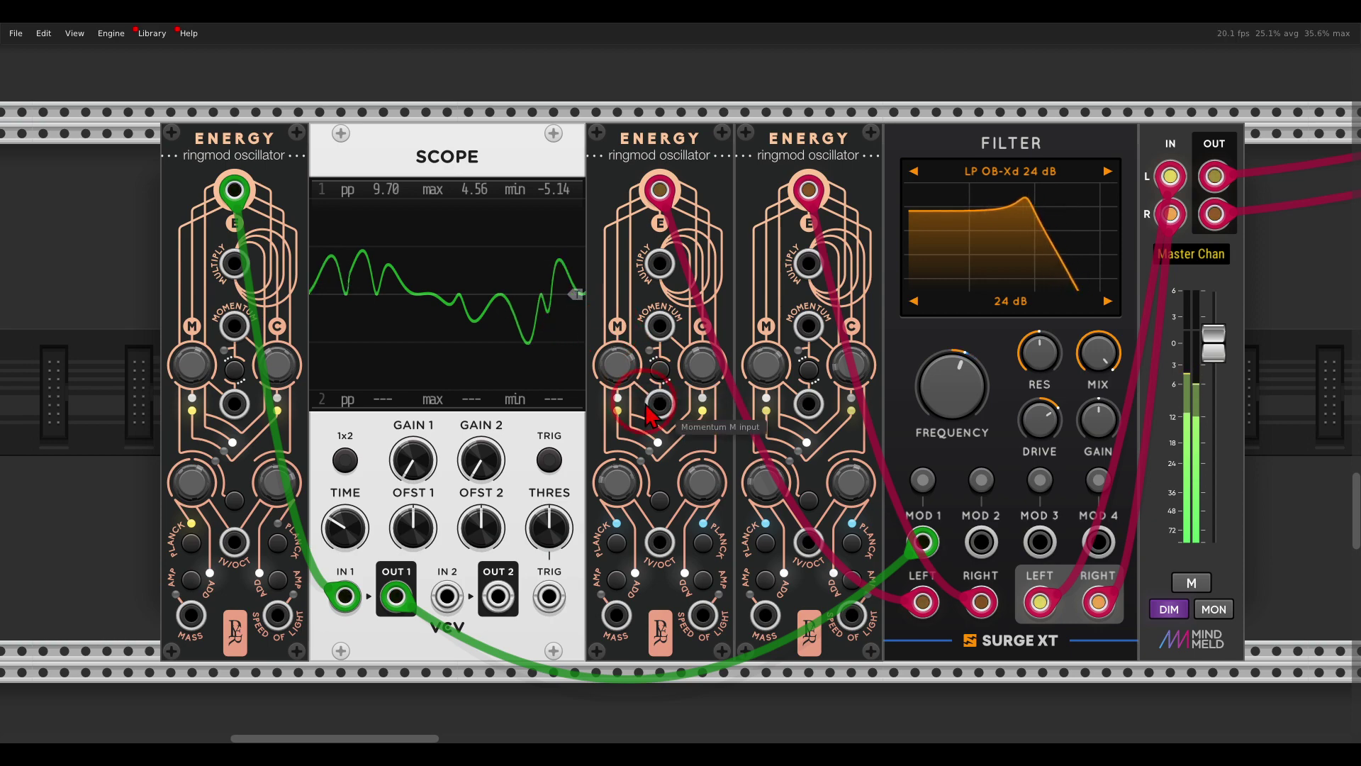
Mute the master and circle the scope waveform, the Clock Div 8/4/5 output, and a gated burst
left_click(1191, 582)
scroll(905, 444, "down", 5)
scroll(905, 436, "down", 5)
scroll(903, 436, "down", 4)
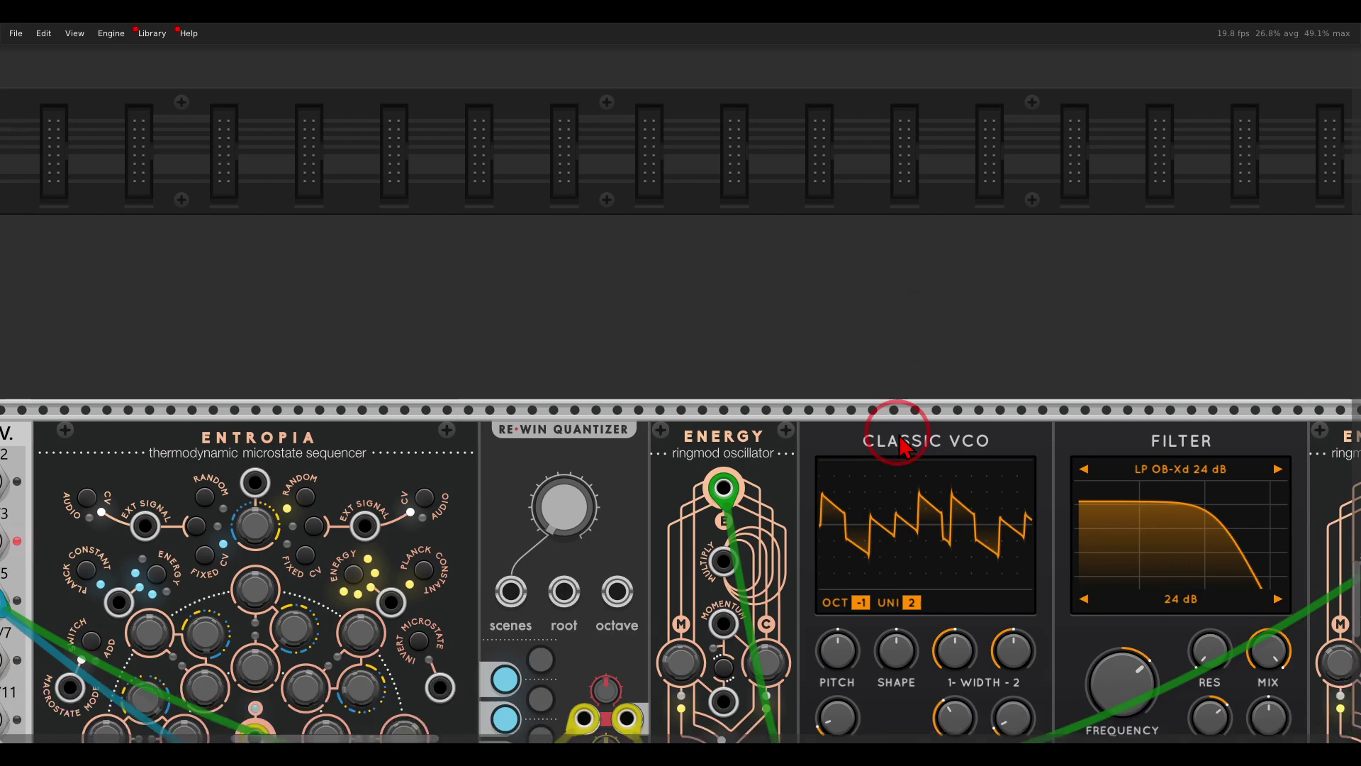
scroll(901, 436, "down", 3)
scroll(898, 433, "down", 2)
scroll(897, 439, "down", 2, "ctrl")
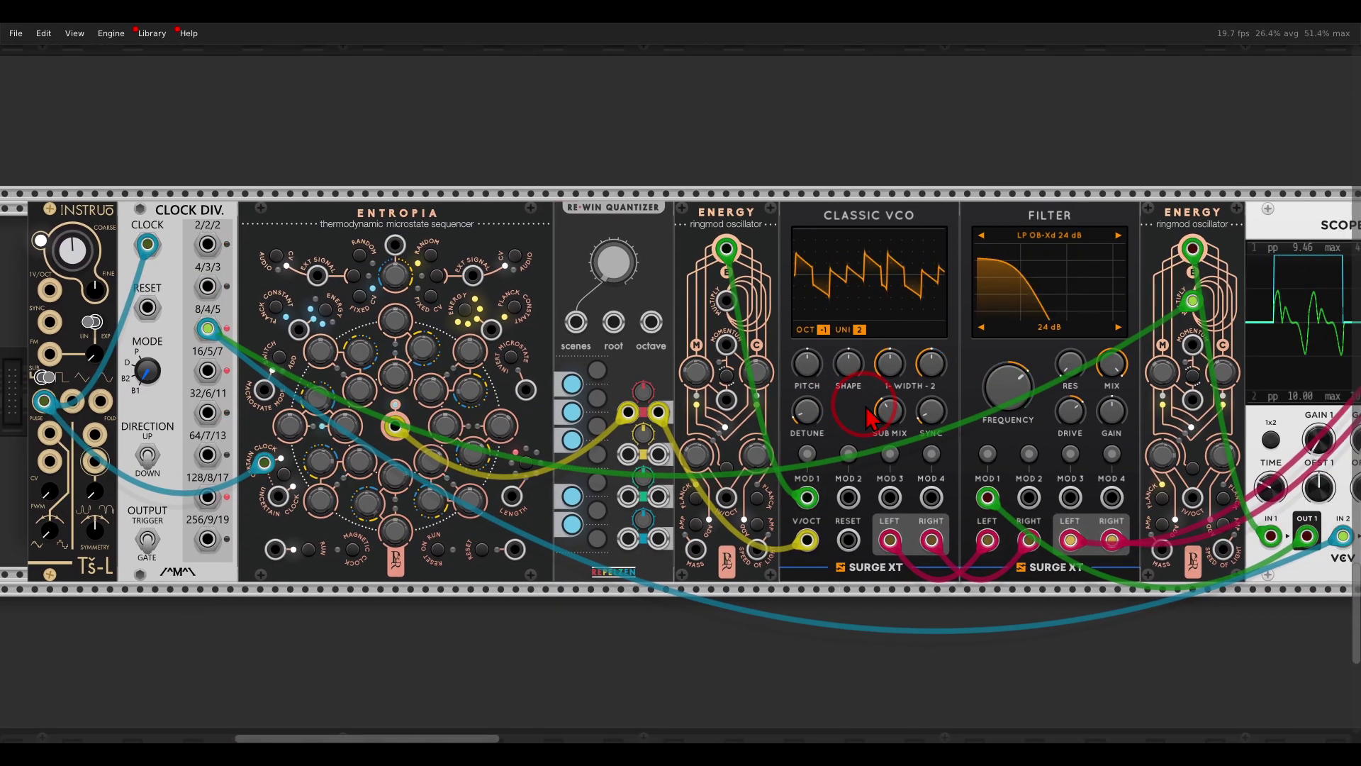
scroll(735, 329, "up", 2, "ctrl")
scroll(734, 330, "up", 1, "ctrl")
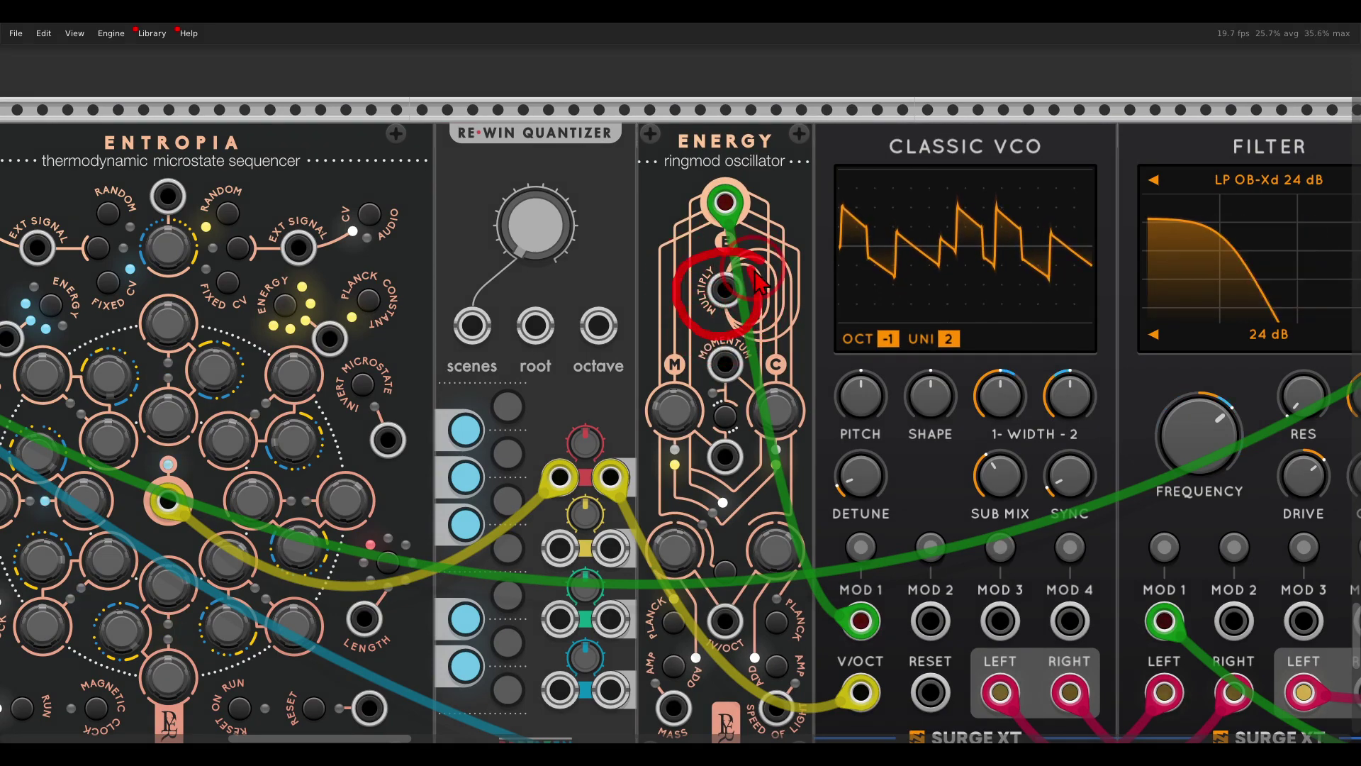
scroll(763, 317, "down", 2, "ctrl")
scroll(763, 316, "down", 2, "ctrl")
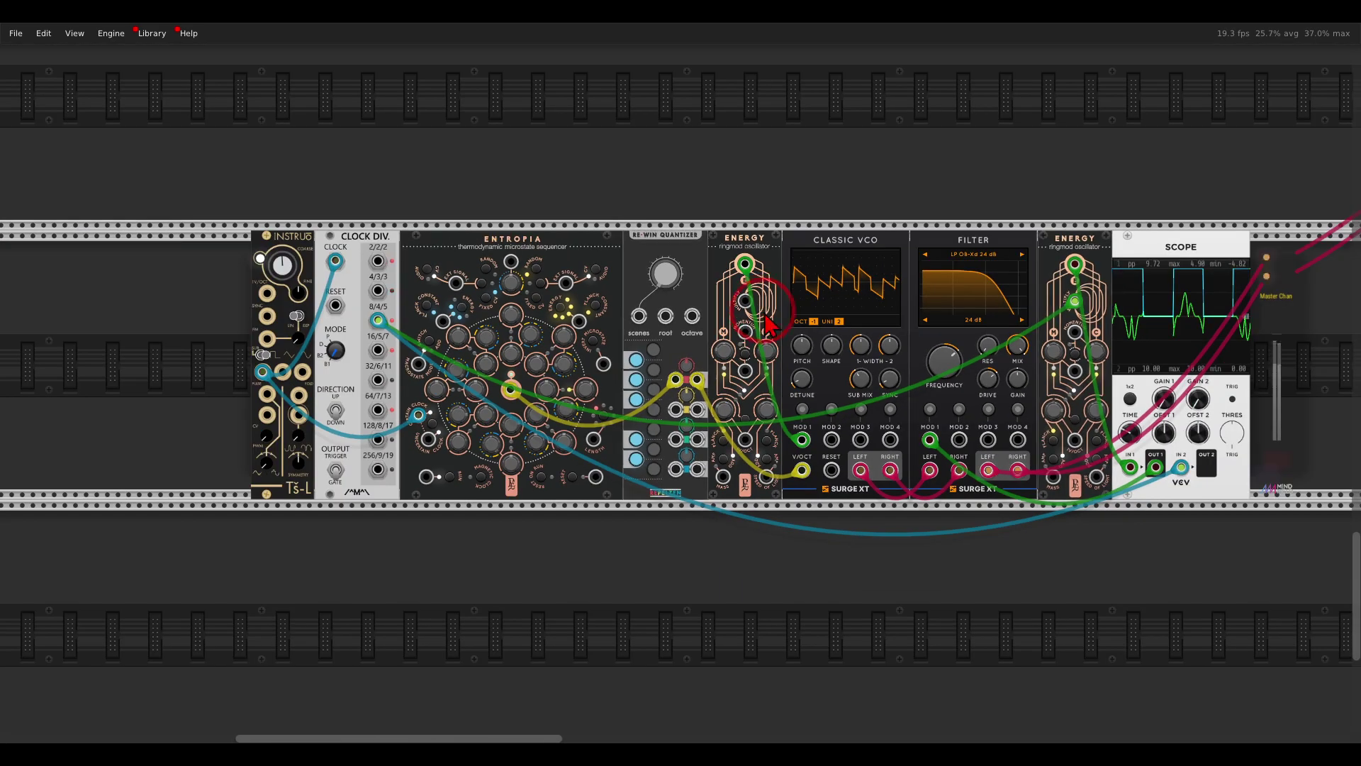
scroll(850, 415, "up", 1, "ctrl")
scroll(851, 414, "right", 2)
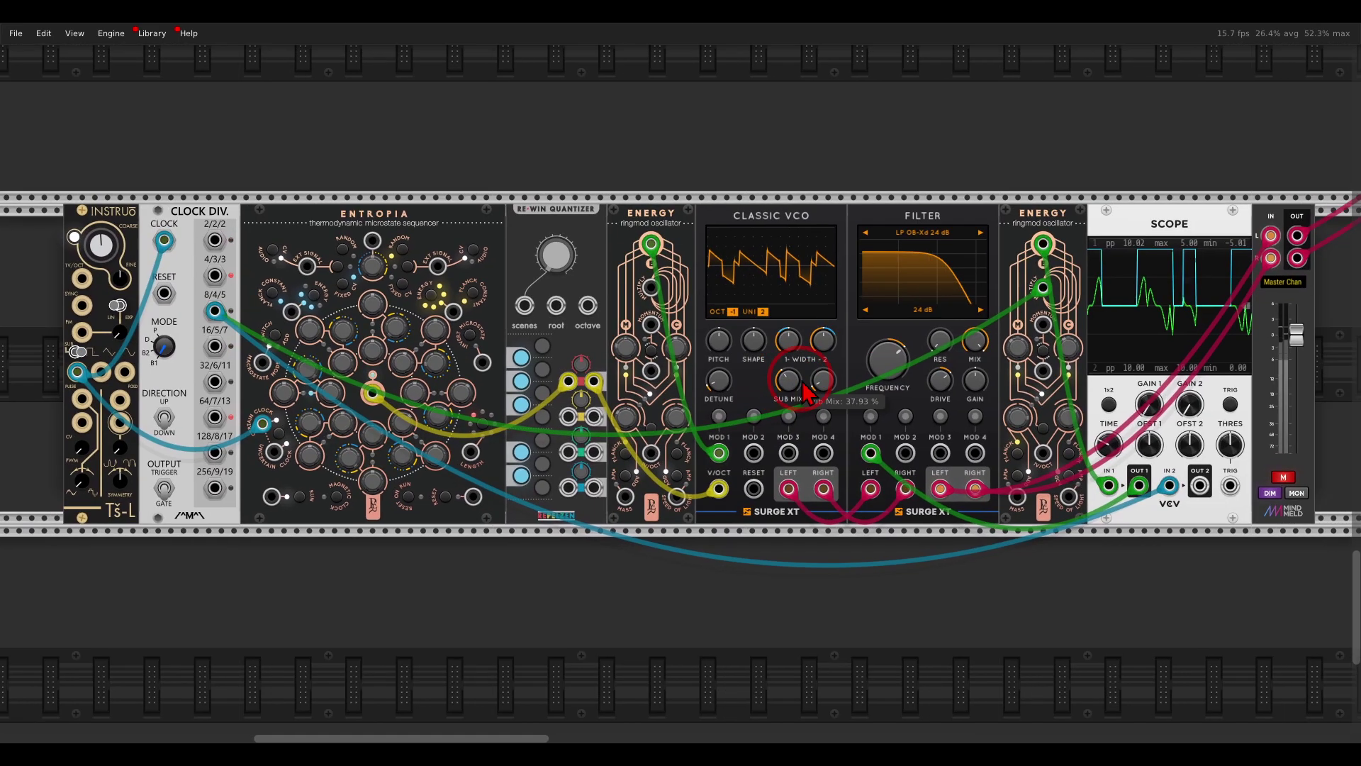
scroll(819, 409, "up", 1)
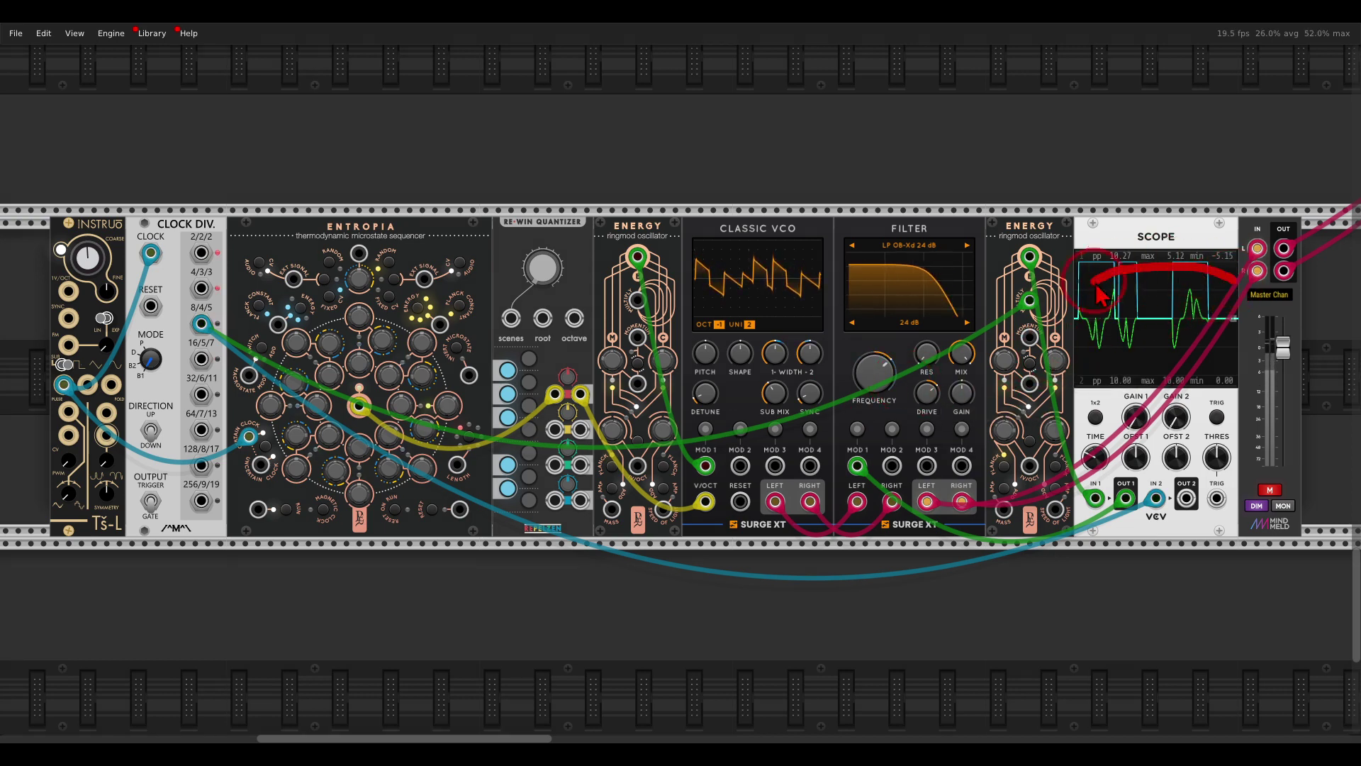
left_click_drag(1233, 301, 1239, 314)
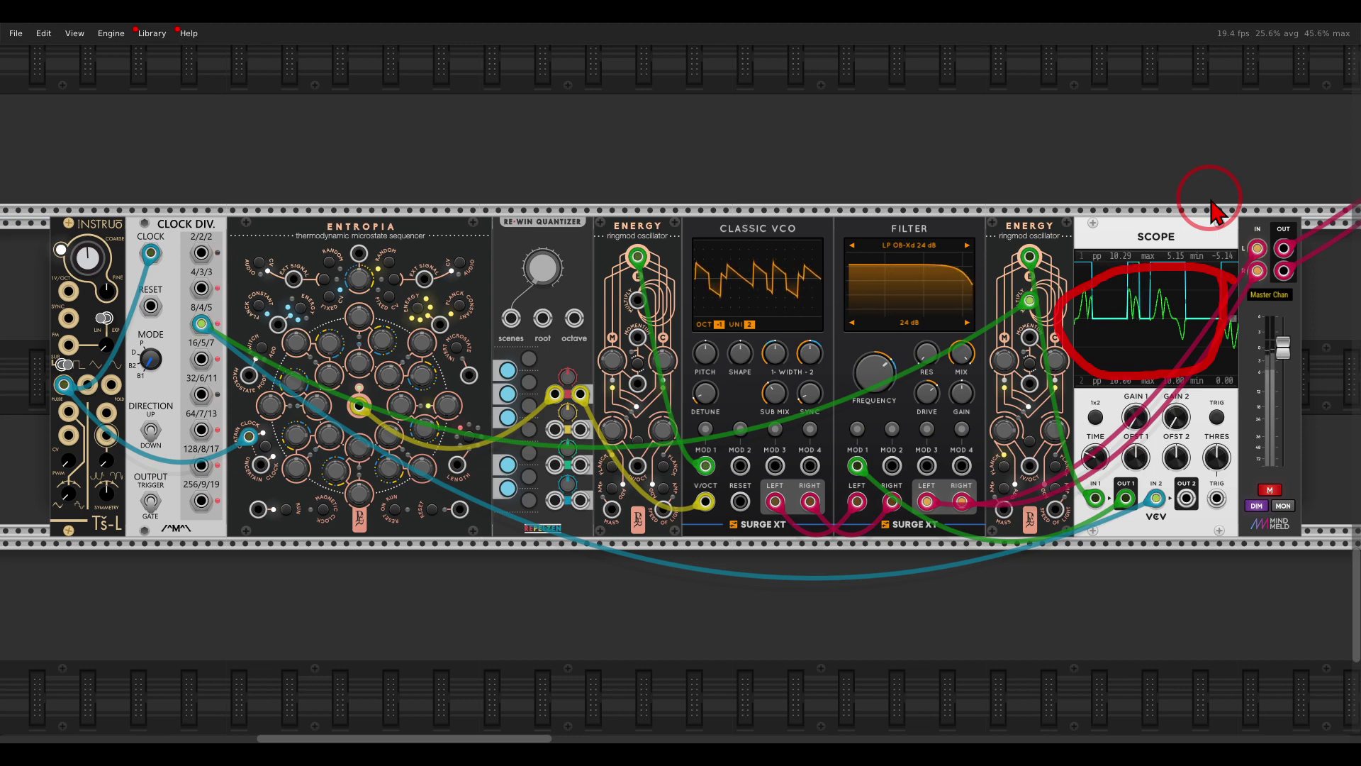
mouse_move(227, 310)
left_mouse_down()
mouse_move(181, 363)
mouse_move(226, 319)
mouse_move(995, 331)
left_mouse_up()
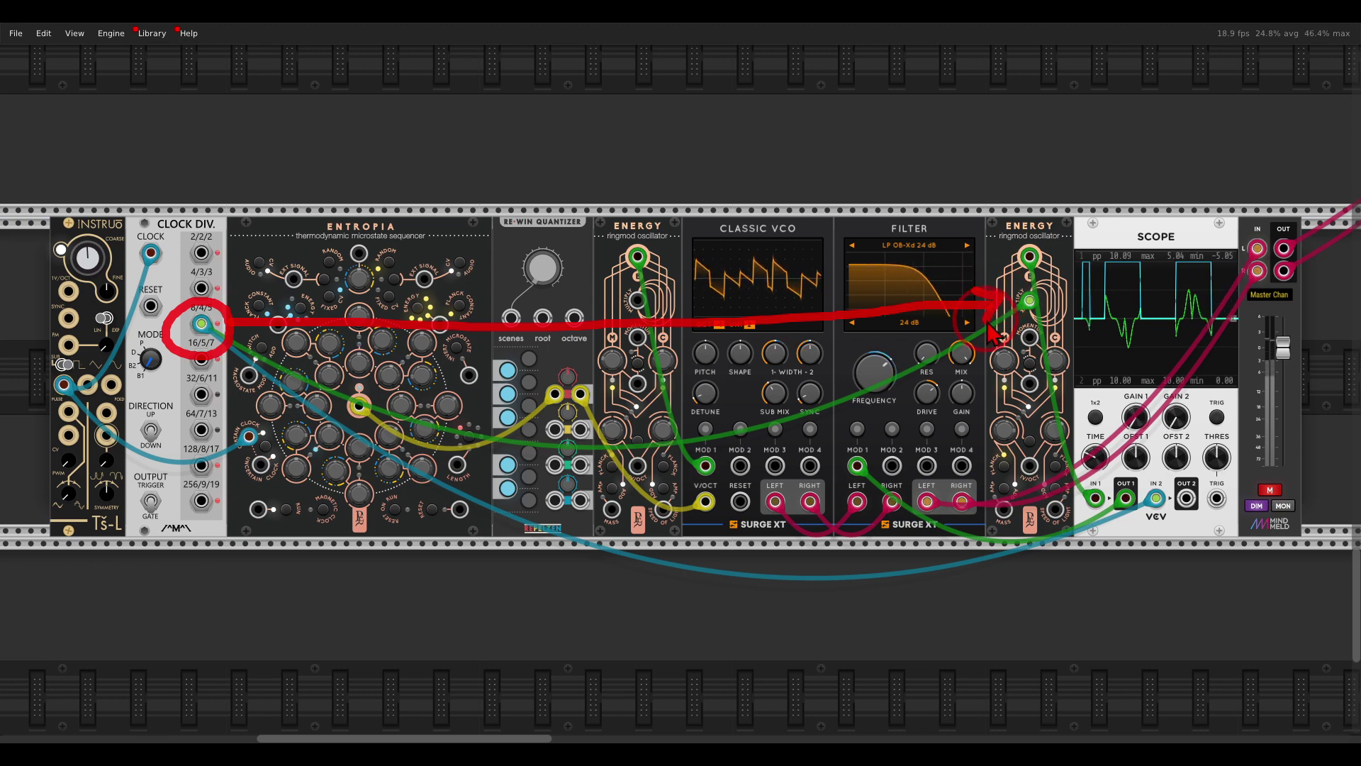
left_click_drag(1138, 308, 1180, 360)
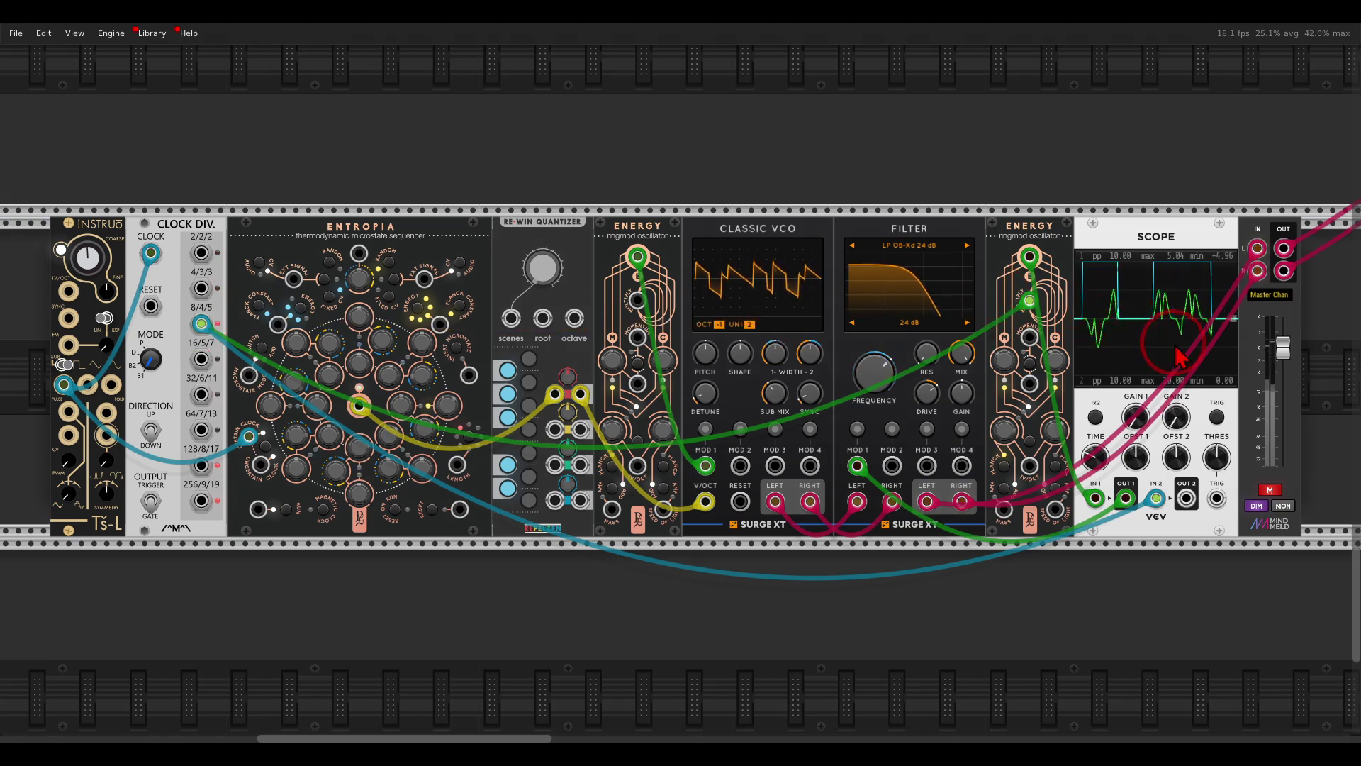
Mark the right Energy module's knob and top input jacks, then clear the annotations
left_click_drag(1090, 409, 1069, 436)
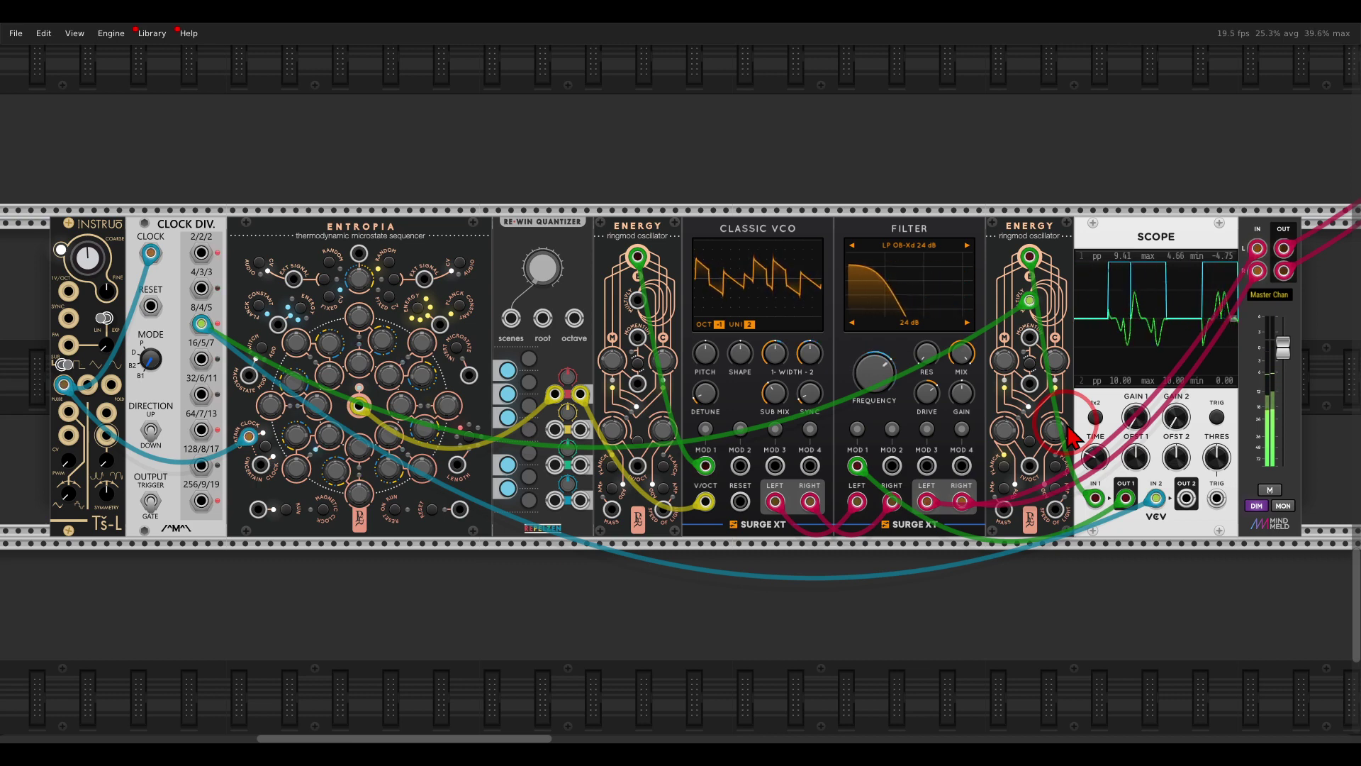
left_click_drag(1052, 282, 1021, 328)
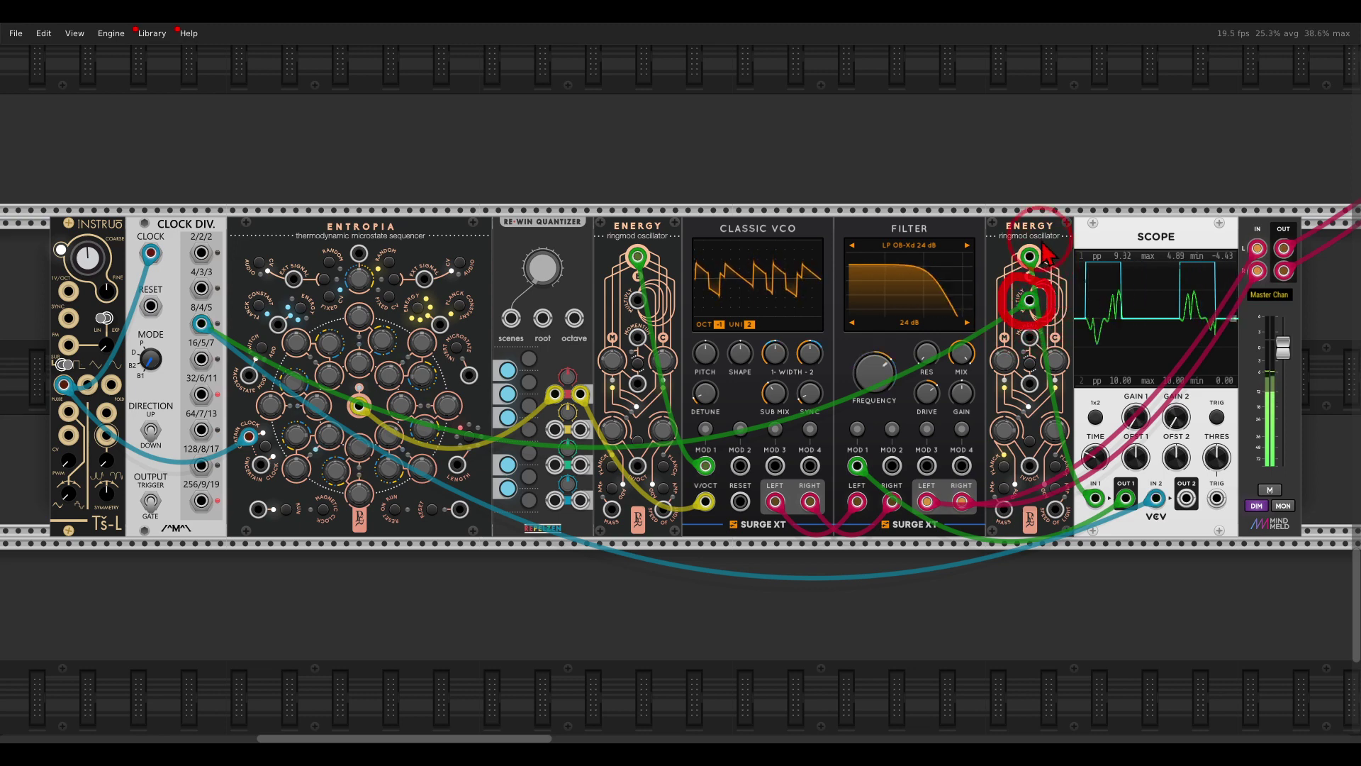
mouse_move(1026, 245)
left_mouse_down()
mouse_move(1016, 283)
mouse_move(1022, 262)
mouse_move(978, 295)
left_mouse_up()
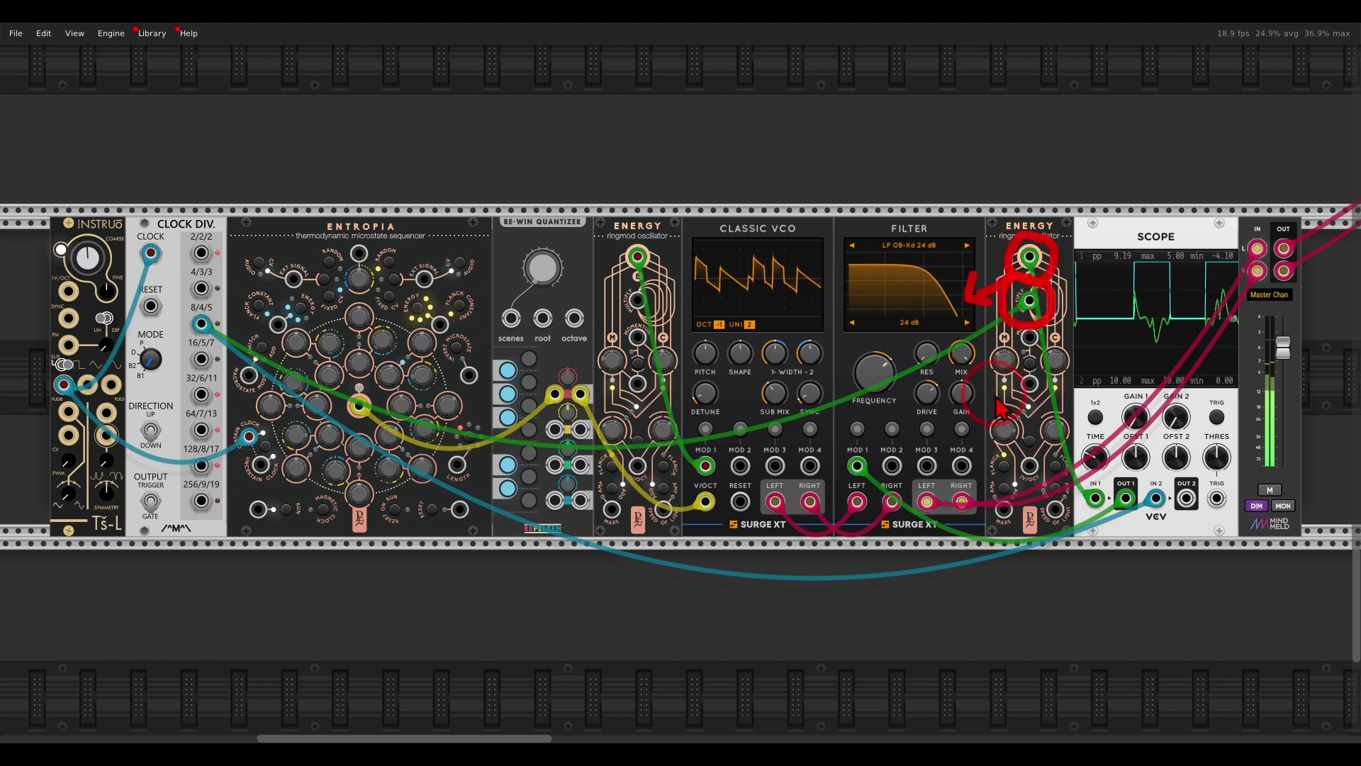
key("shift+F9")
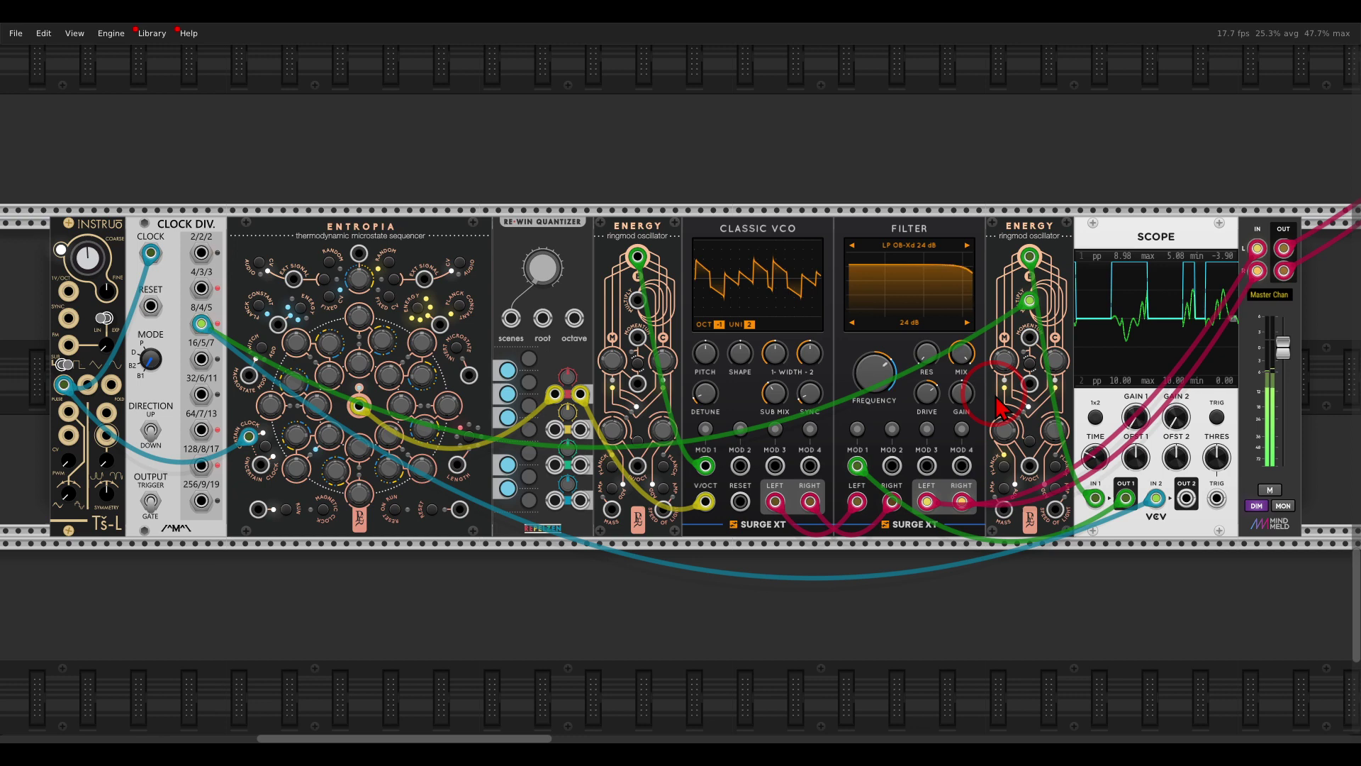